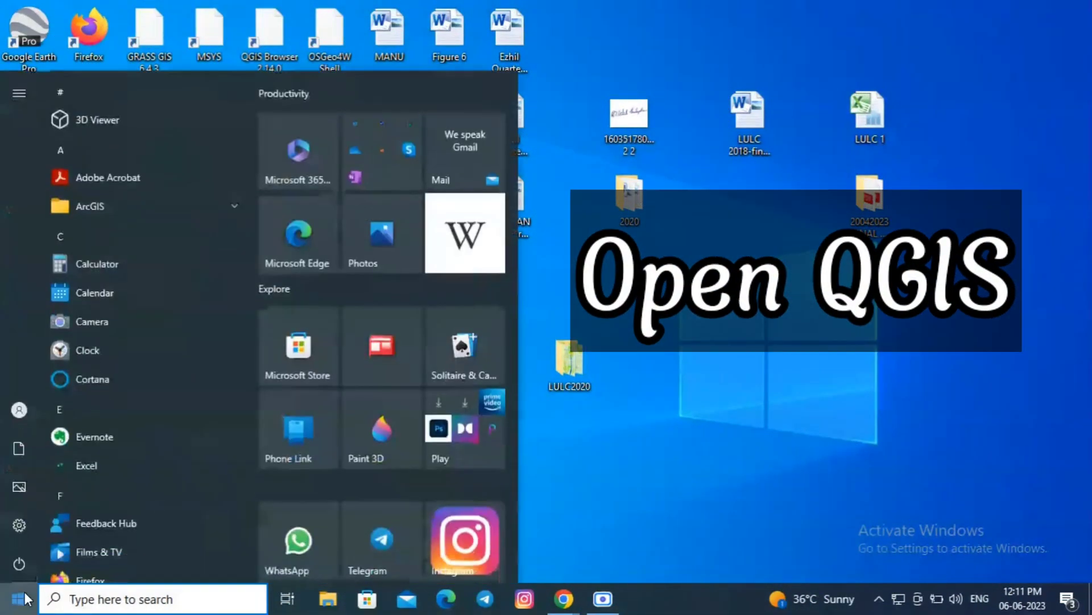
text(qgis)
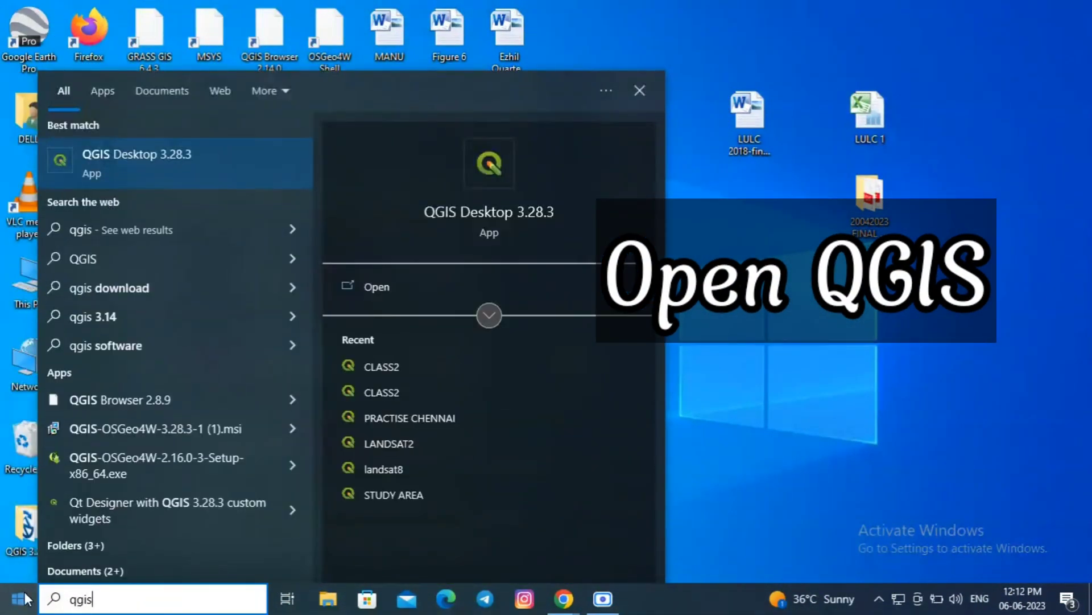
Launch QGIS Desktop 3.28.3 from the Start menu search results
click(410, 298)
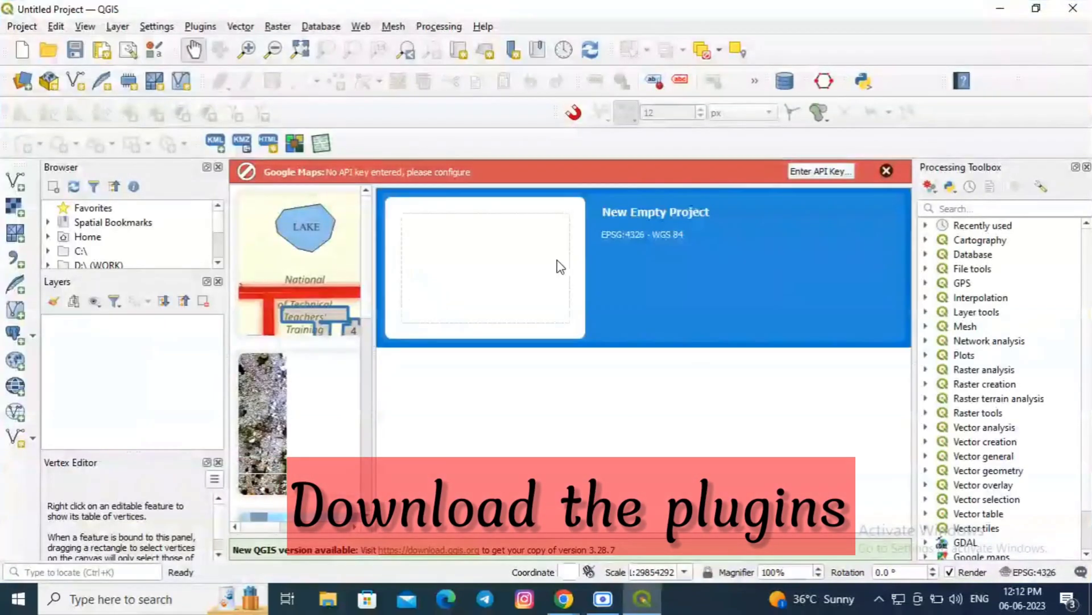
Start a new empty project and install QuickMapServices through Manage and Install Plugins
click(562, 266)
click(202, 26)
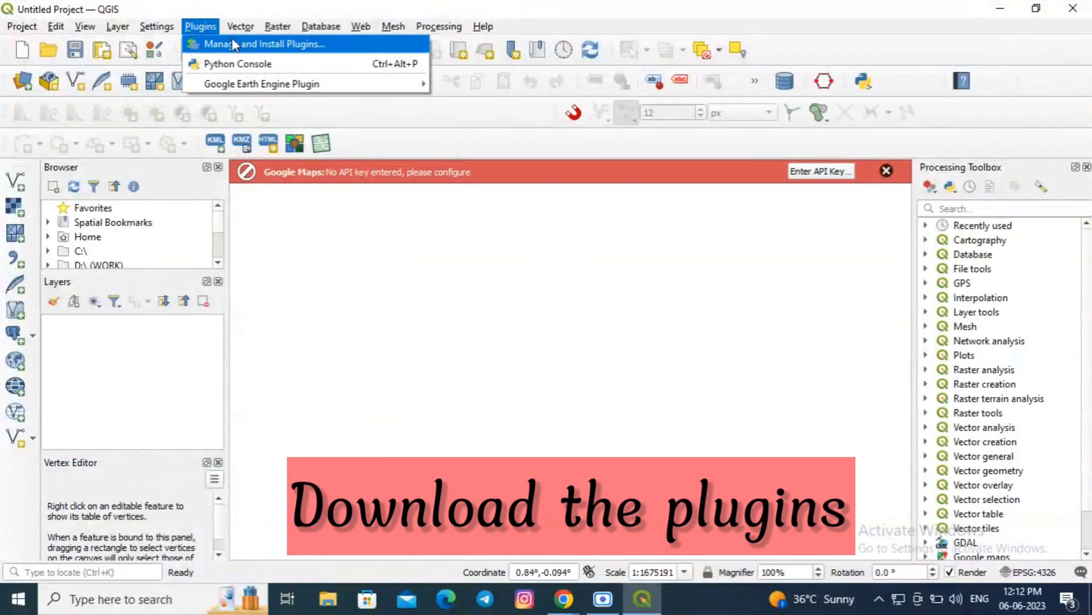
click(236, 41)
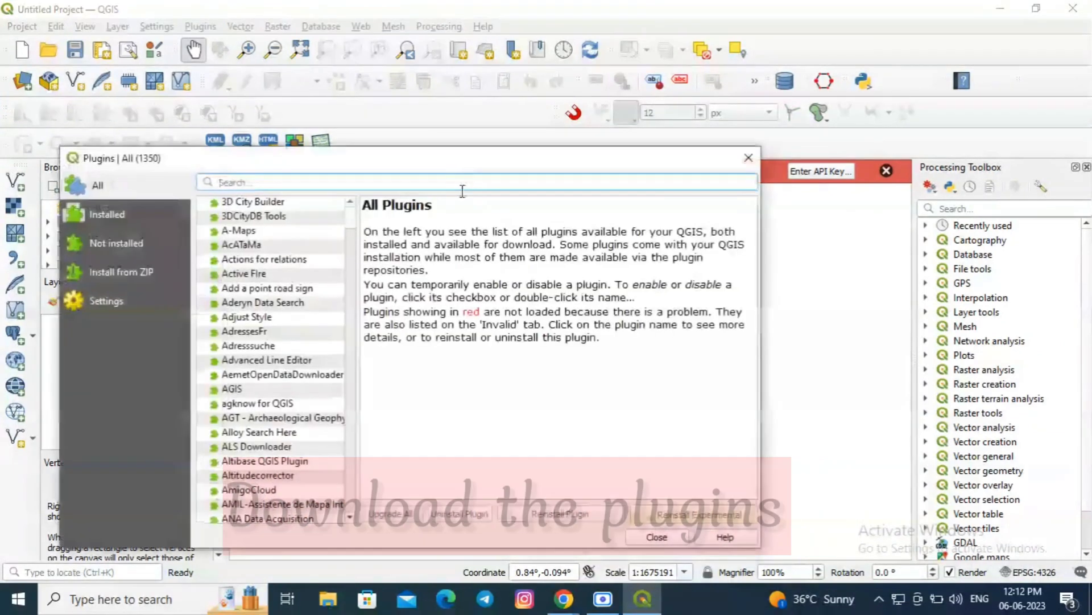
text(qui)
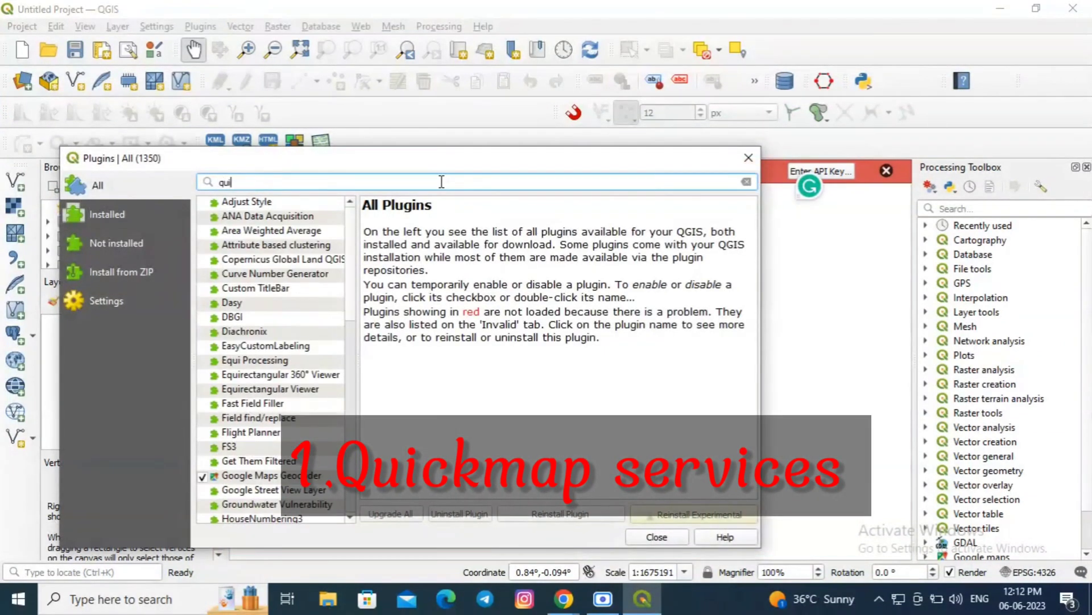
text(ckmap)
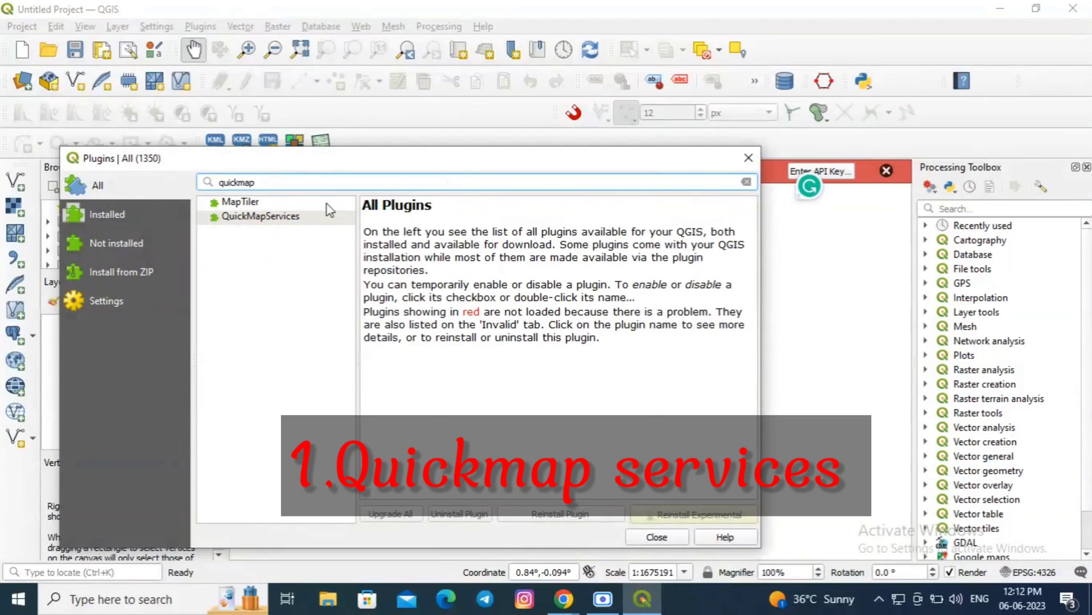
click(259, 219)
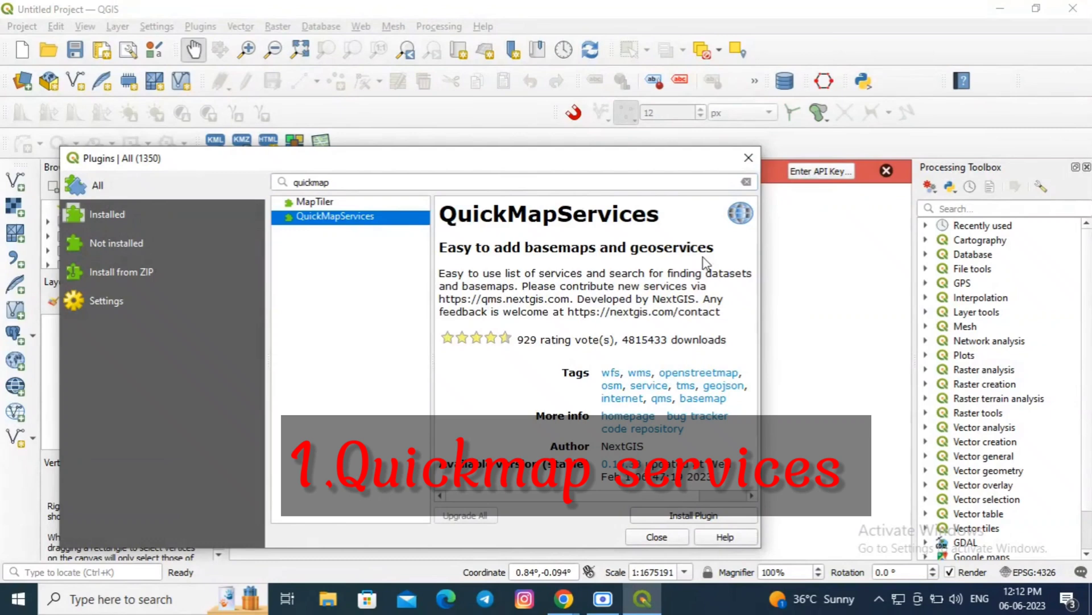
click(682, 515)
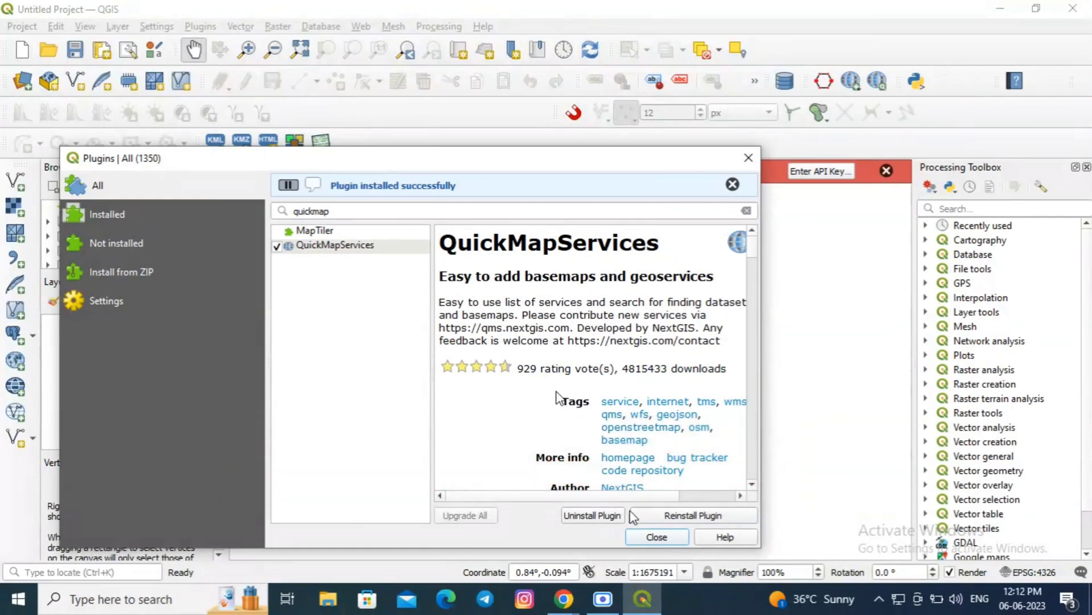
click(655, 537)
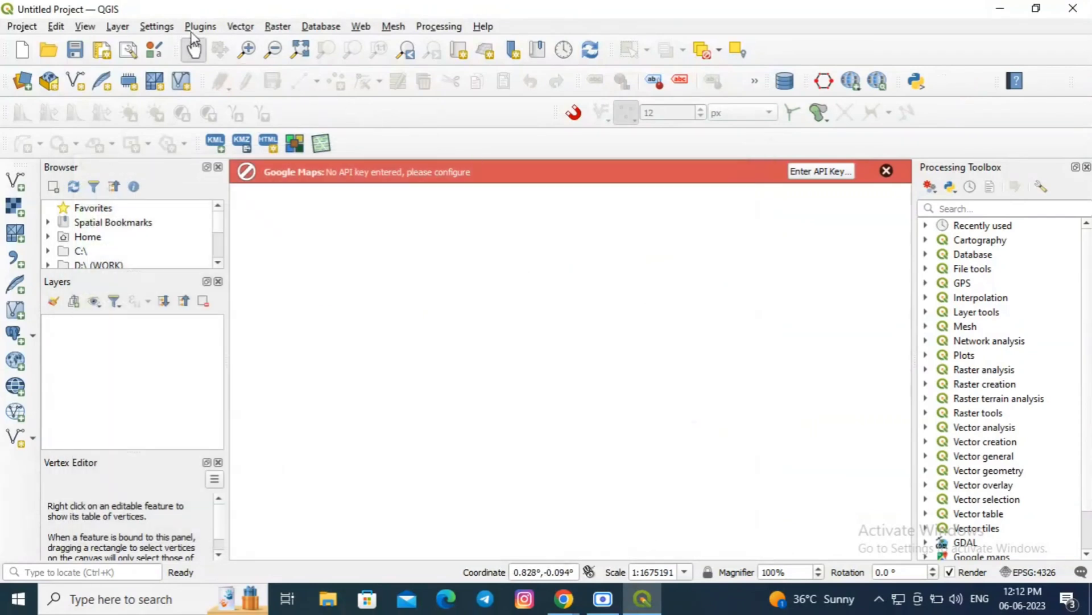
click(193, 28)
key(Escape)
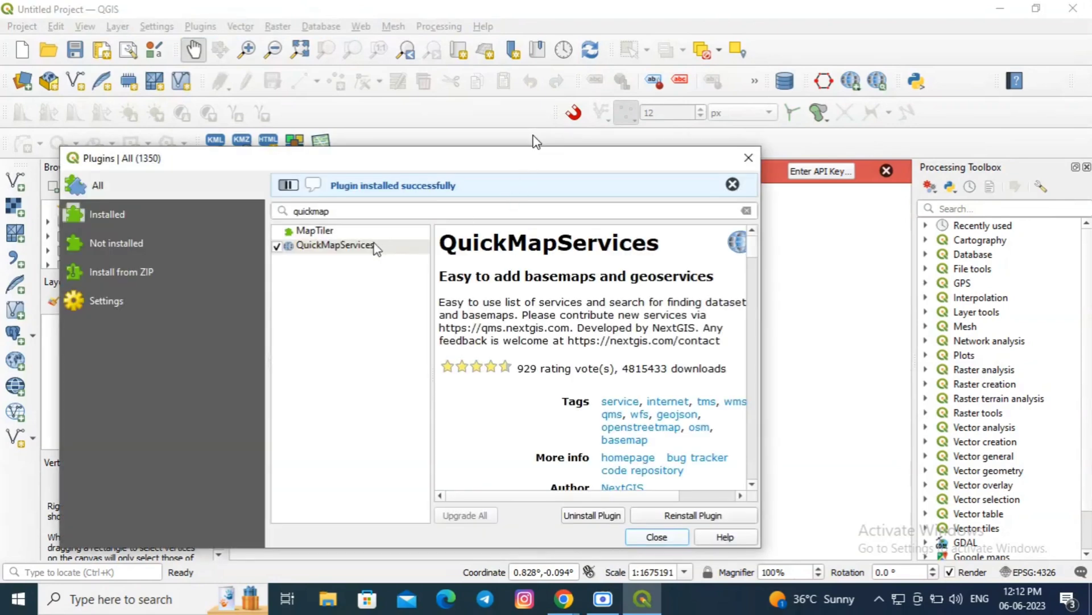
Search 'srtm', install SRTM-Downloader, then reopen the plugin manager
double_click(337, 184)
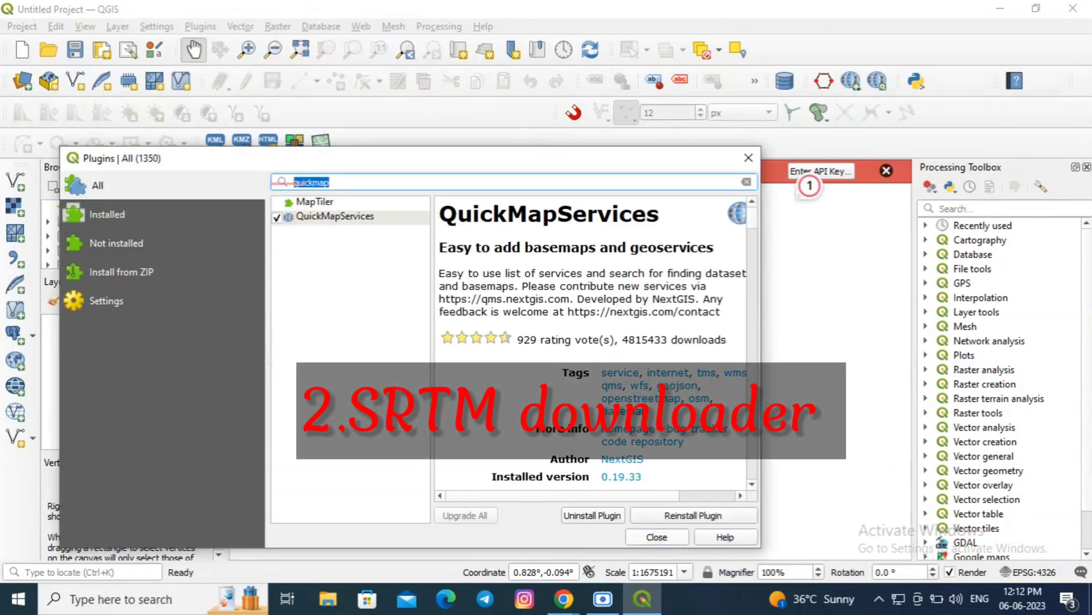
text(srtm)
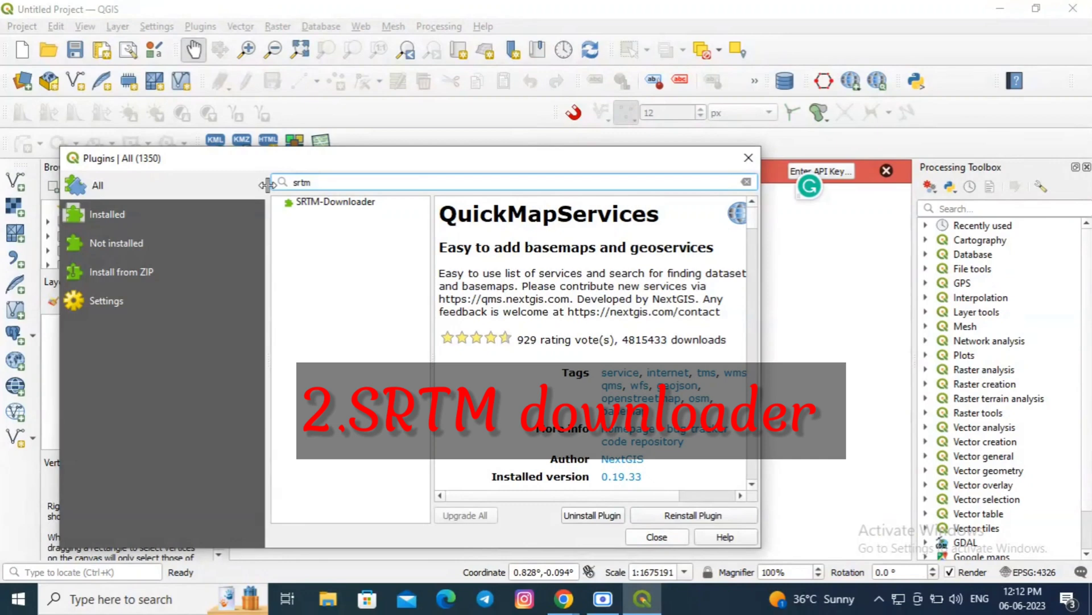
click(370, 206)
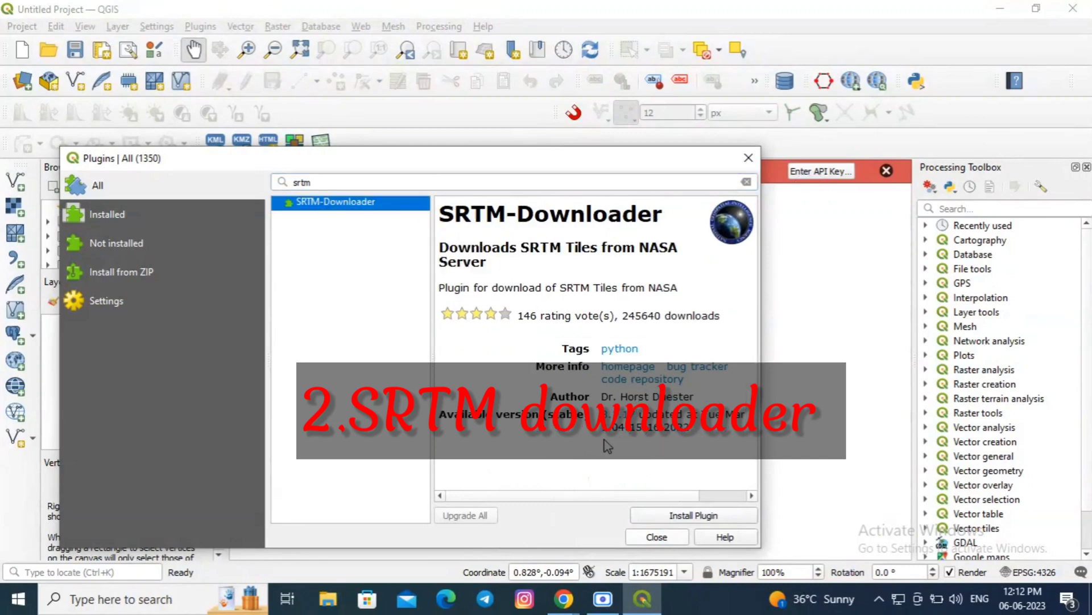
click(683, 516)
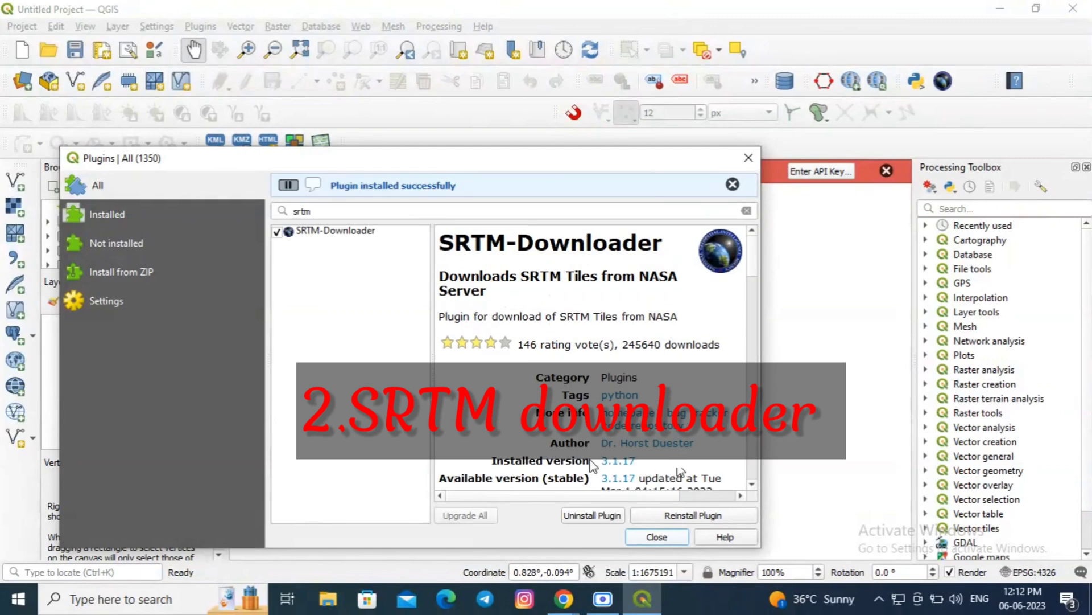
click(658, 540)
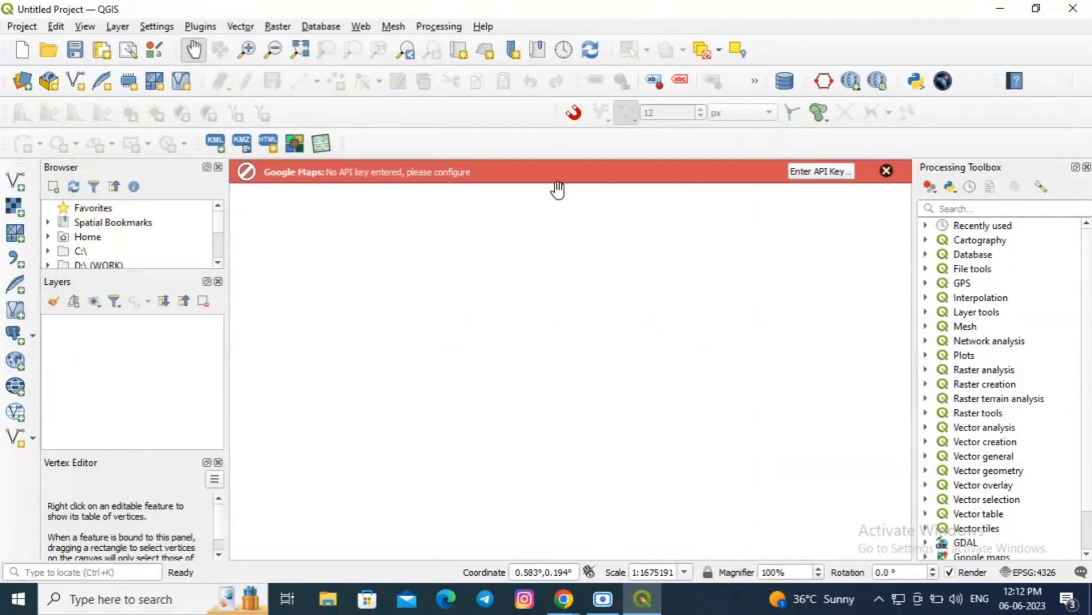
click(199, 27)
click(229, 46)
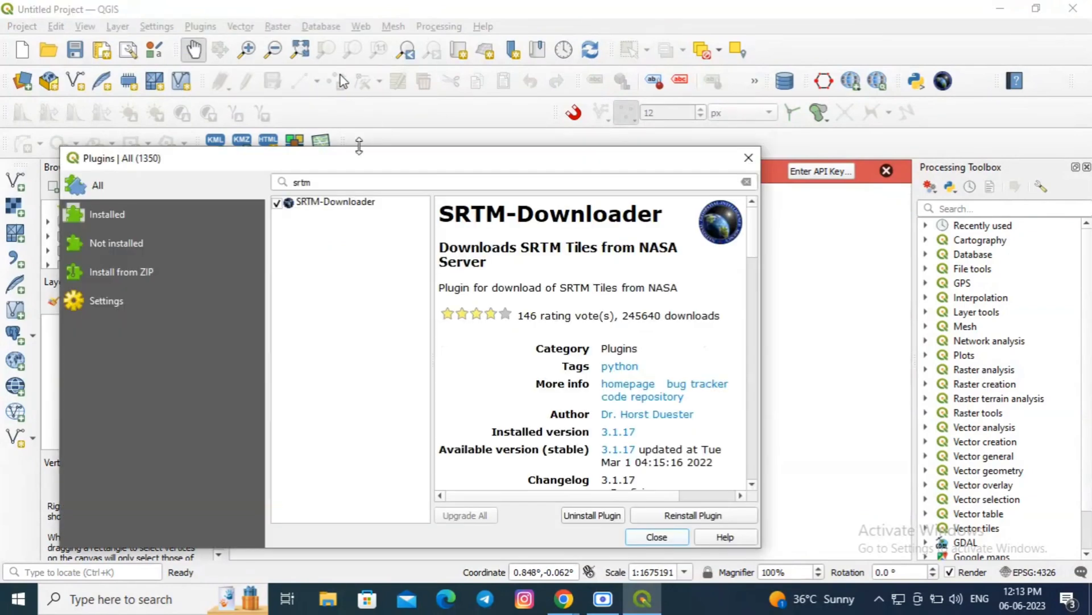
Search 'profile tool', install the Profile tool plugin, and close the manager
drag(322, 184, 267, 182)
text(pr)
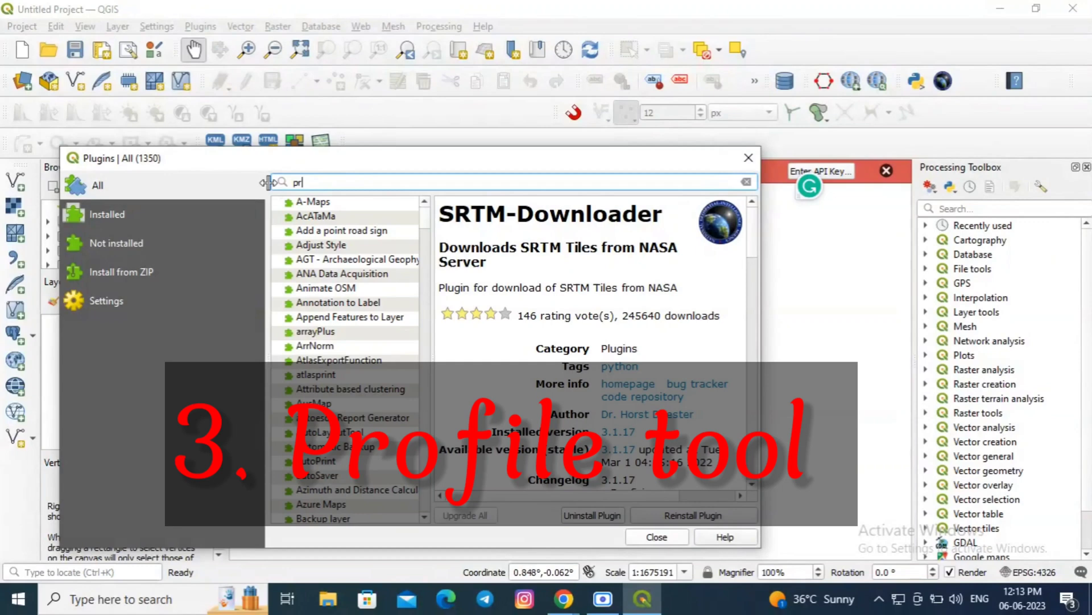
text(ofile )
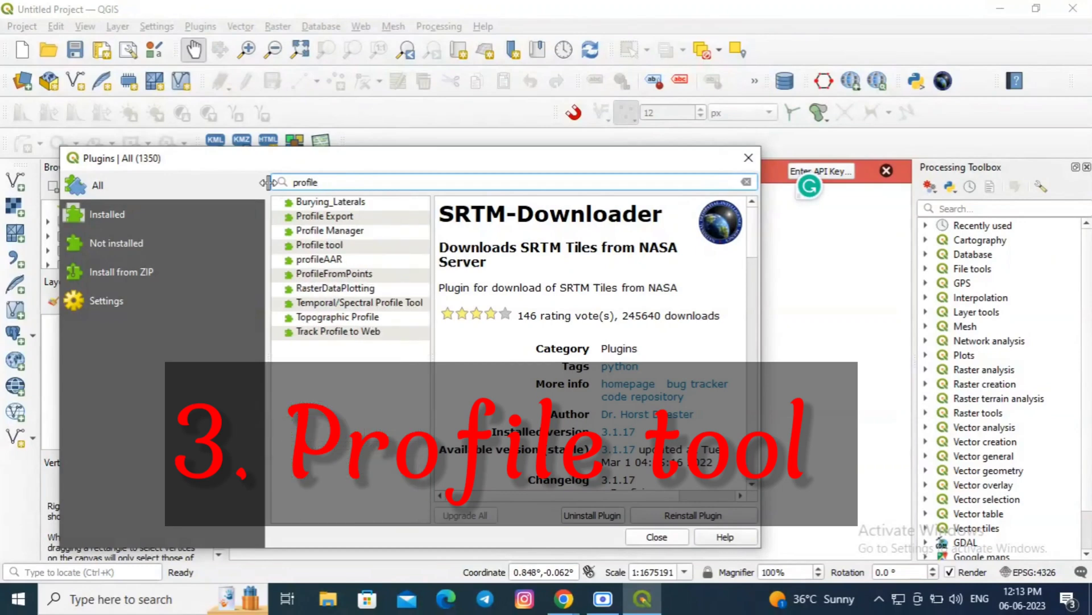
text(tool)
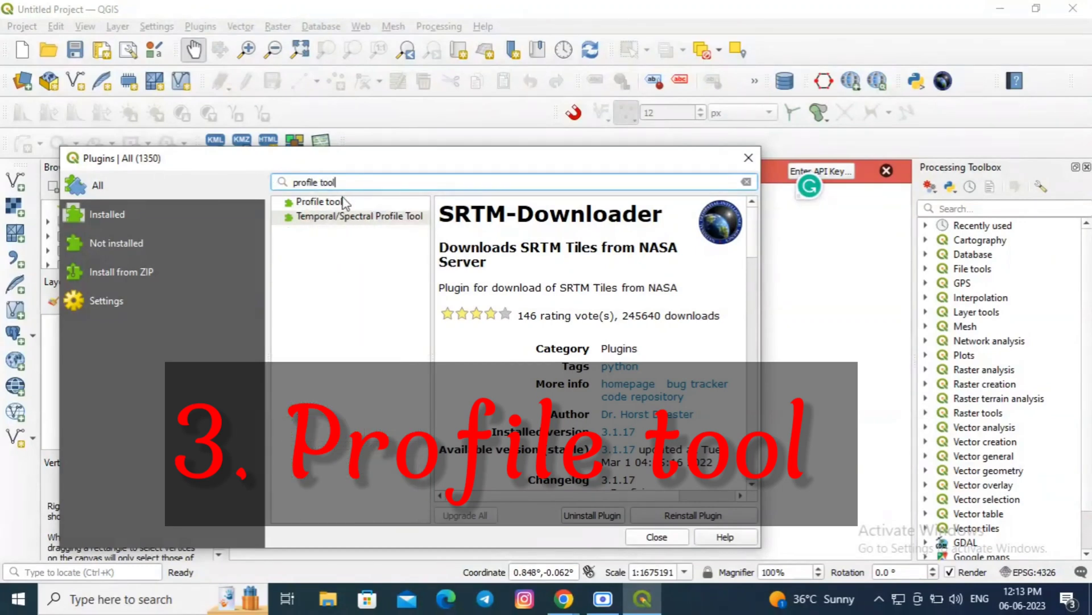
click(343, 202)
click(680, 515)
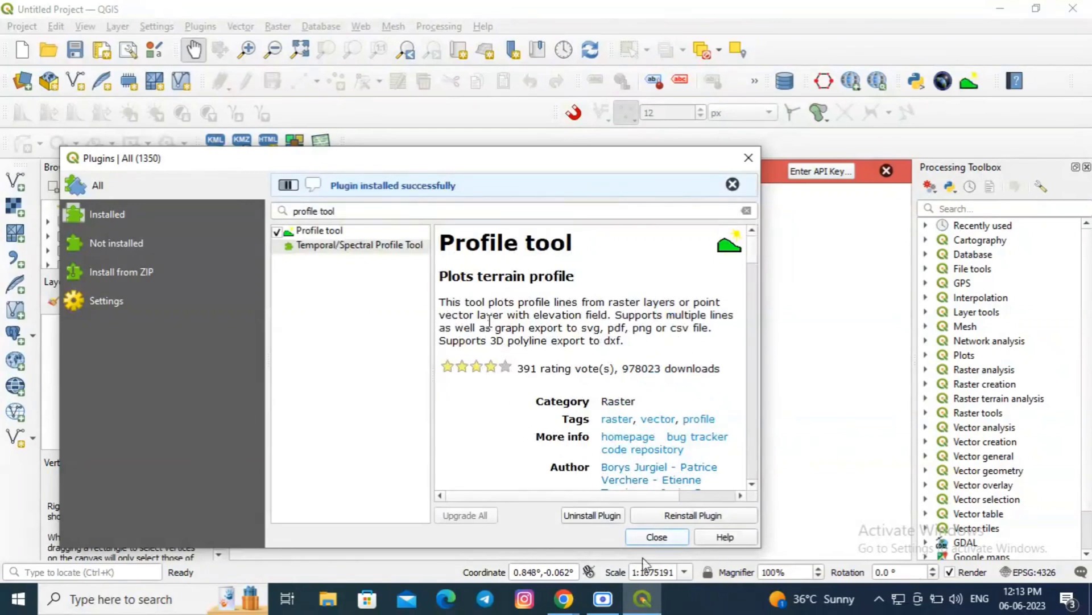
click(656, 537)
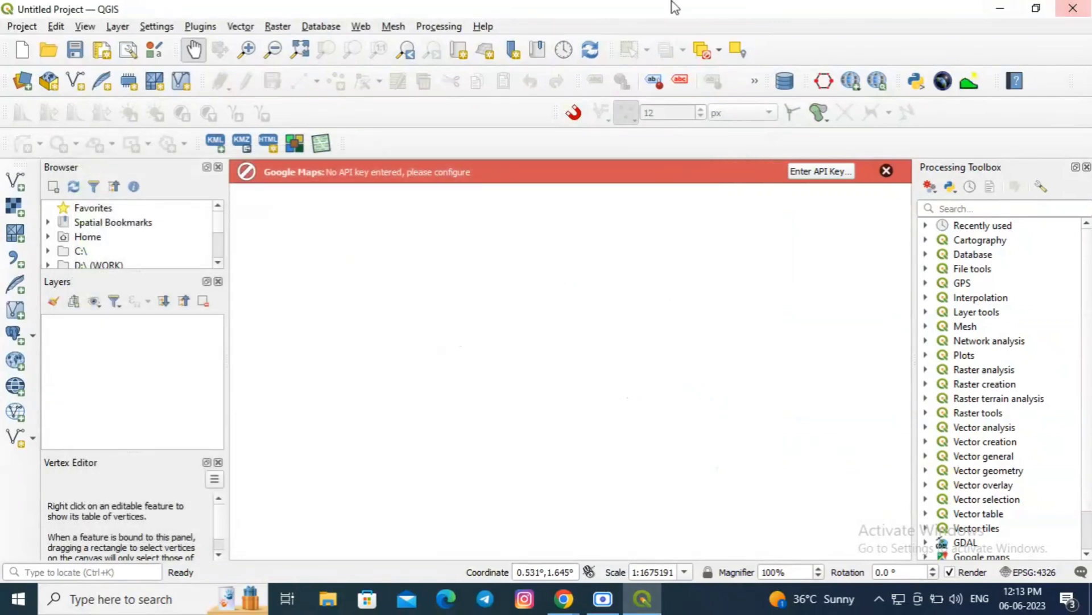
Add the OSM Standard basemap from QuickMapServices
click(193, 27)
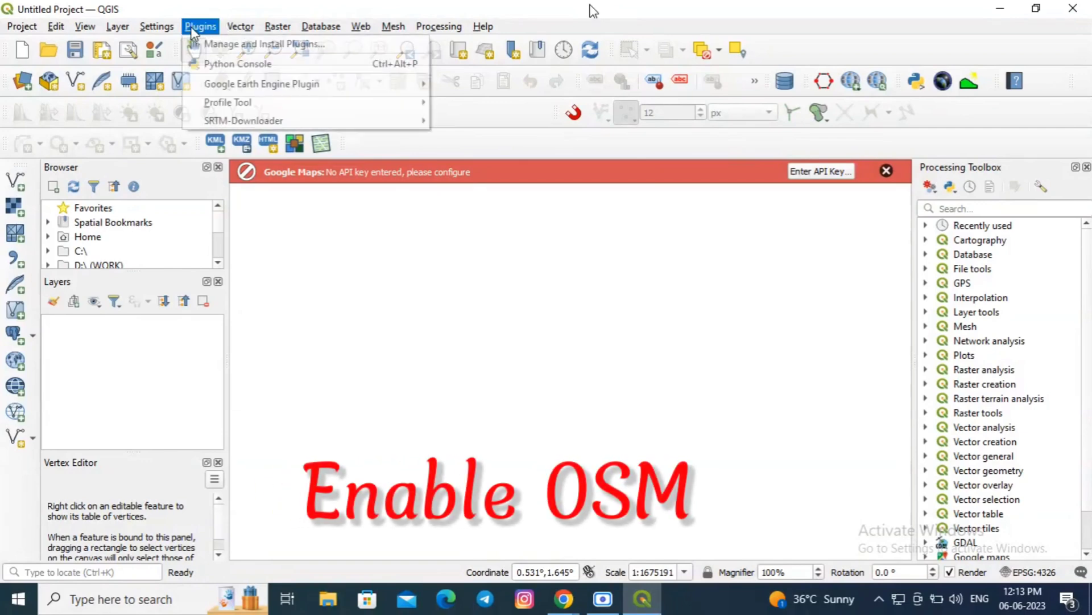
click(193, 27)
click(361, 27)
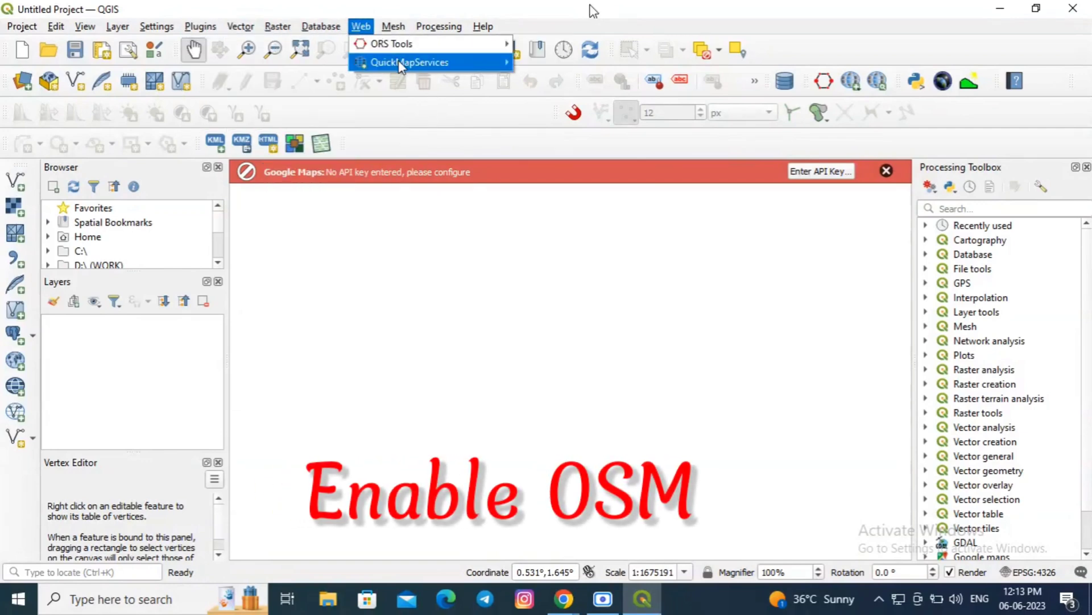
mouse_move(546, 301)
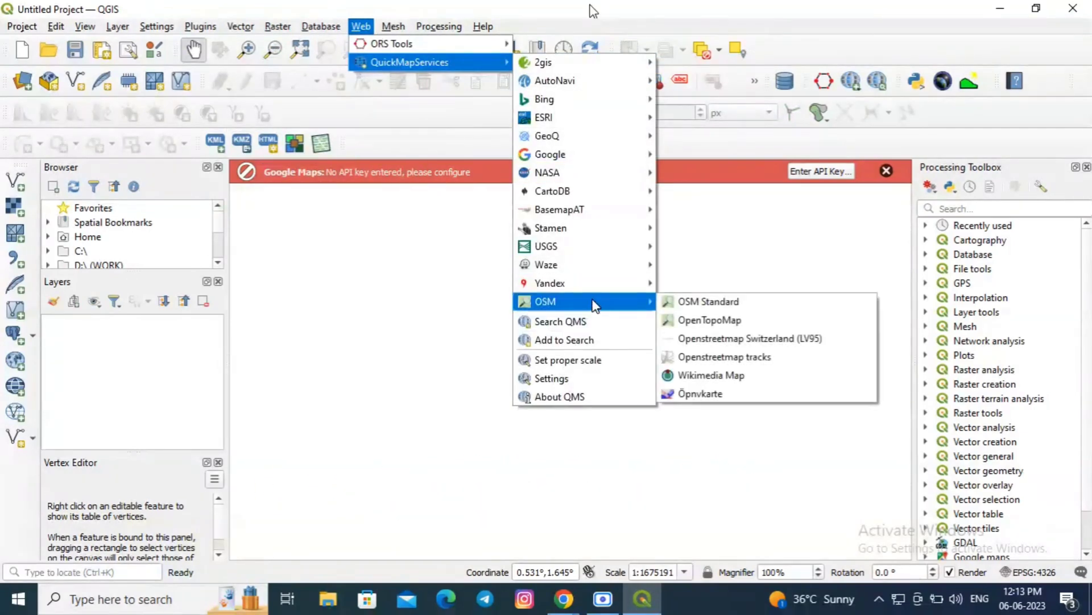
click(674, 303)
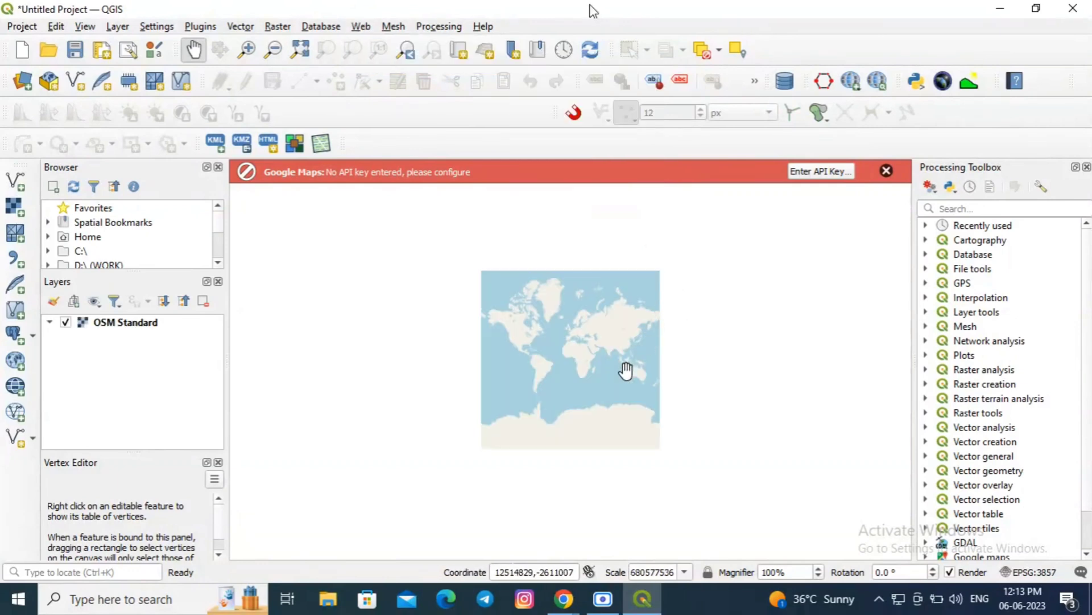
scroll(626, 363, up, 4)
Pan the map across South Asia to centre it on the Avadi neighbourhood
drag(453, 268, 393, 369)
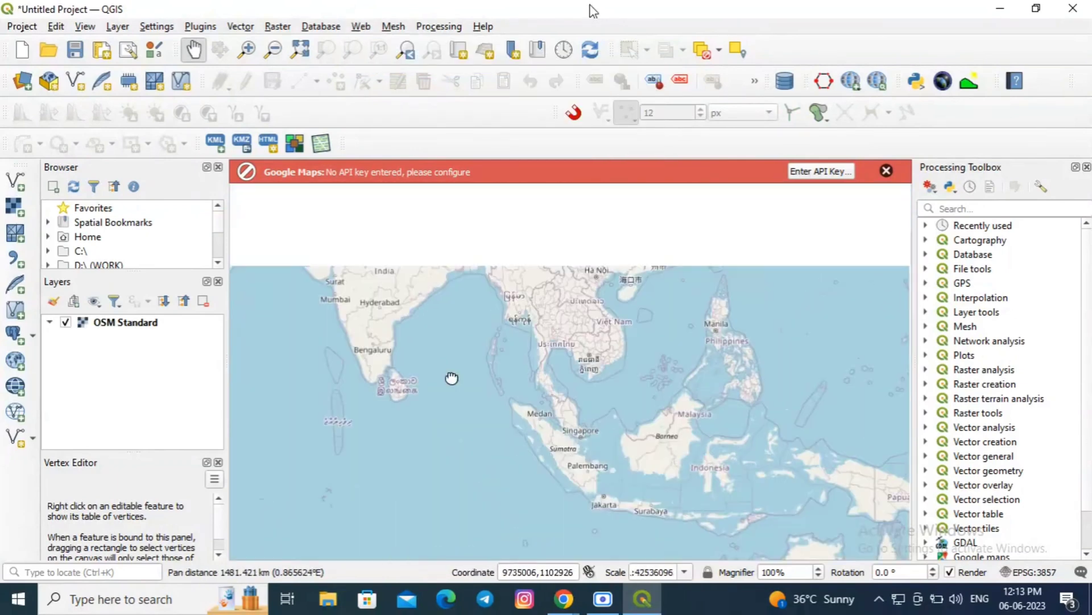
scroll(393, 370, up, 5)
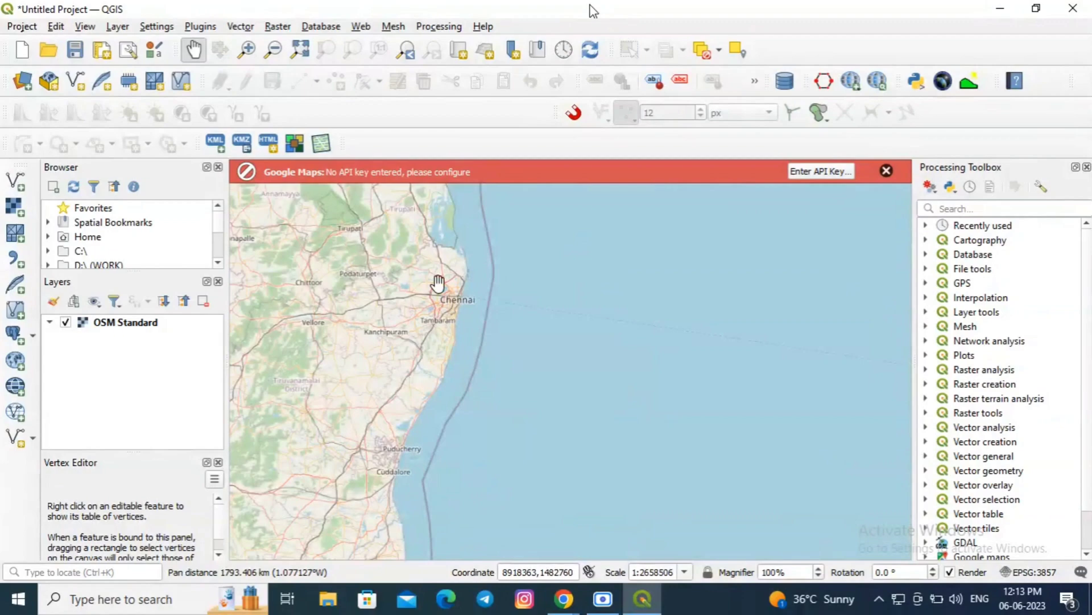
scroll(448, 292, up, 2)
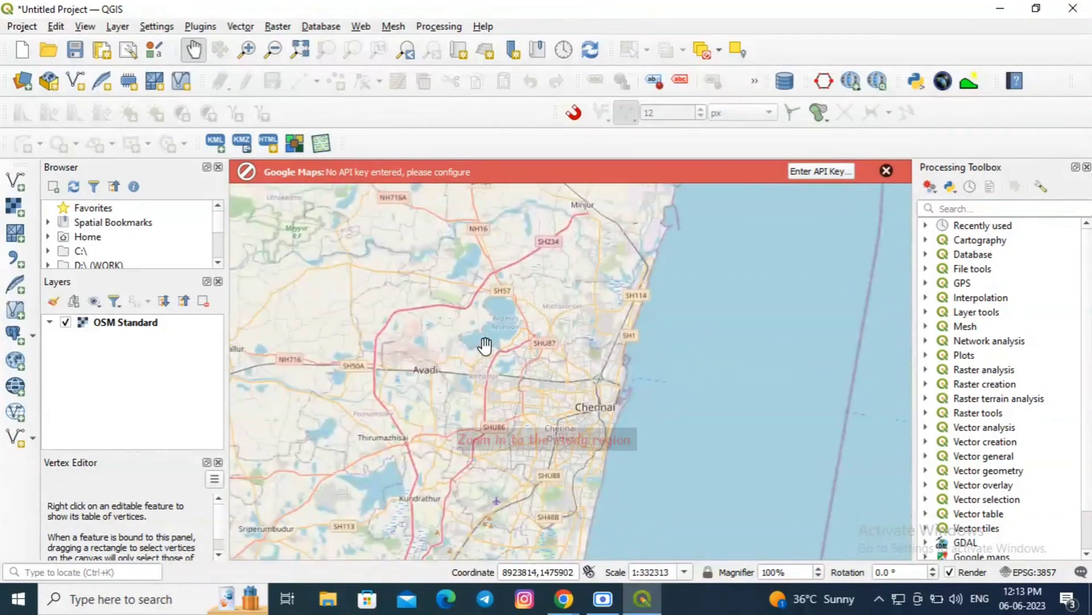
scroll(438, 349, up, 1)
scroll(441, 387, up, 1)
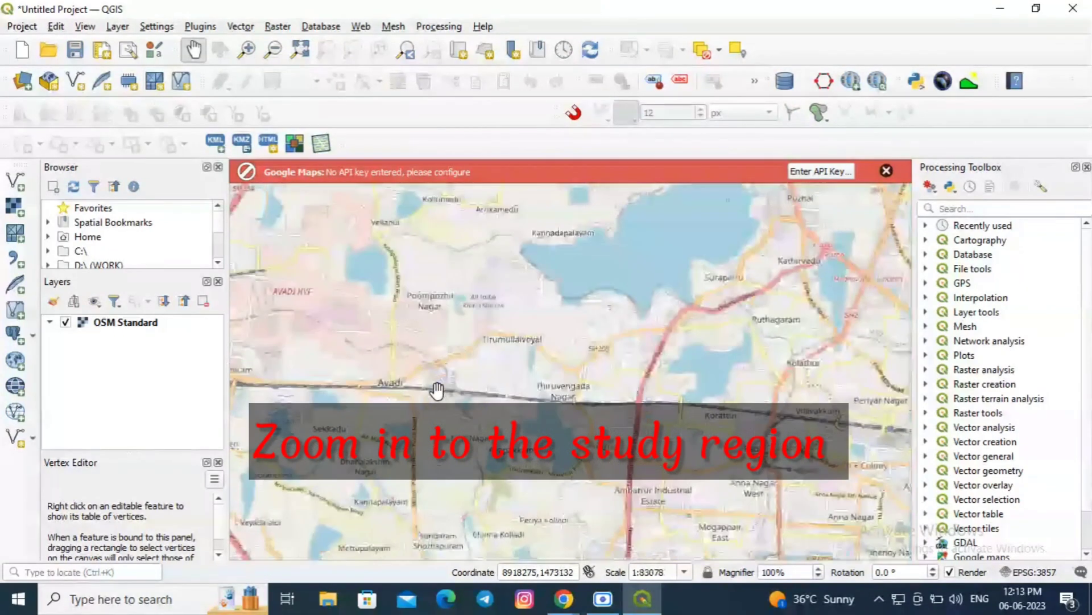
drag(372, 396, 464, 361)
scroll(479, 362, up, 2)
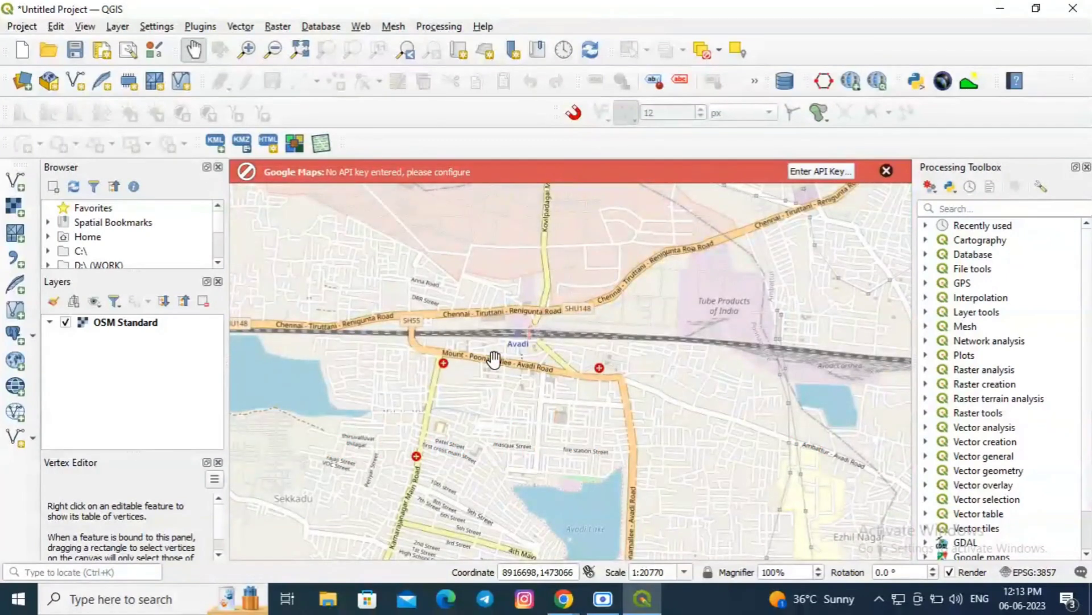
drag(479, 340, 486, 377)
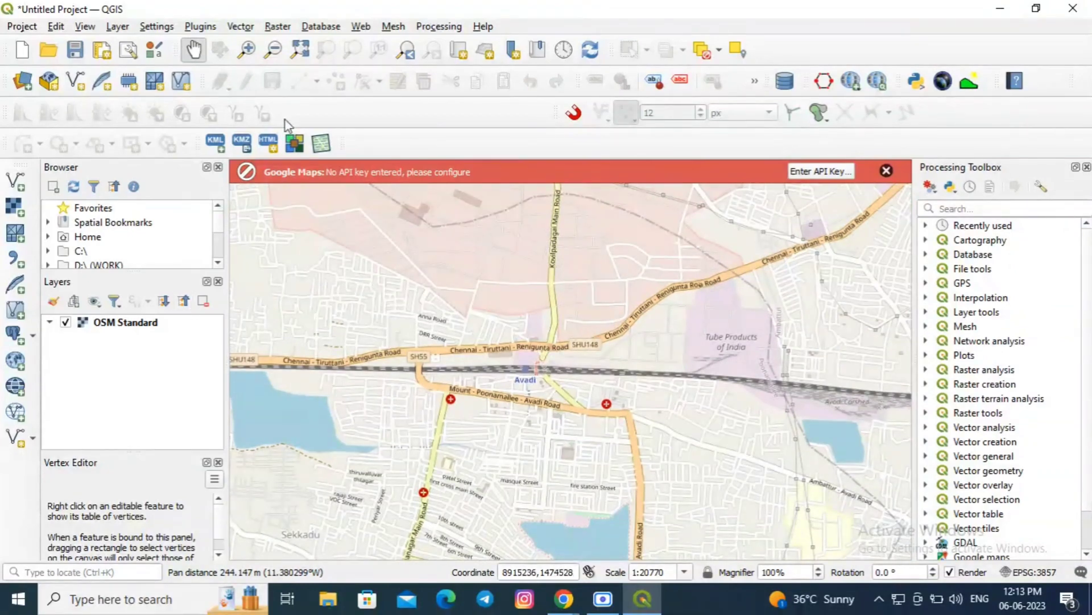
Launch SRTM Downloader, dismiss the Google Maps key warning, and pan westward over Avadi
click(205, 27)
mouse_move(243, 121)
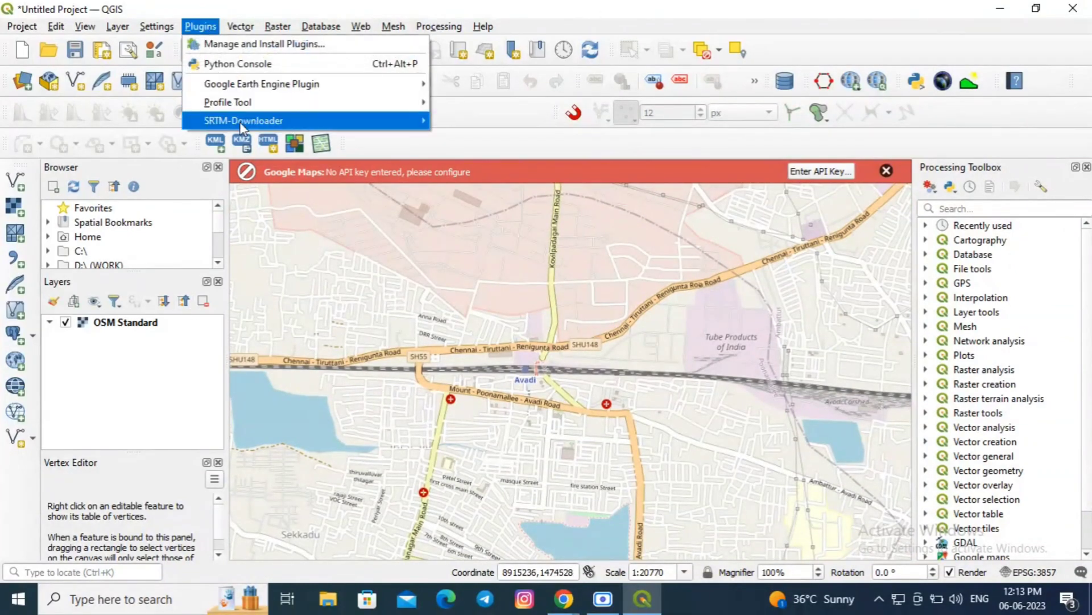
click(451, 120)
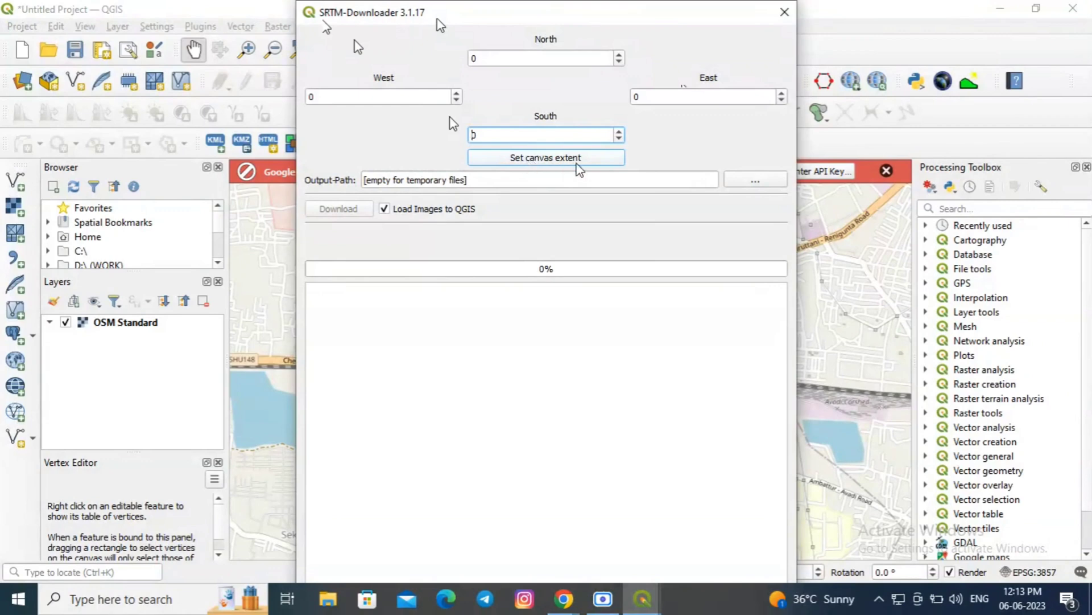
drag(543, 21, 2, 38)
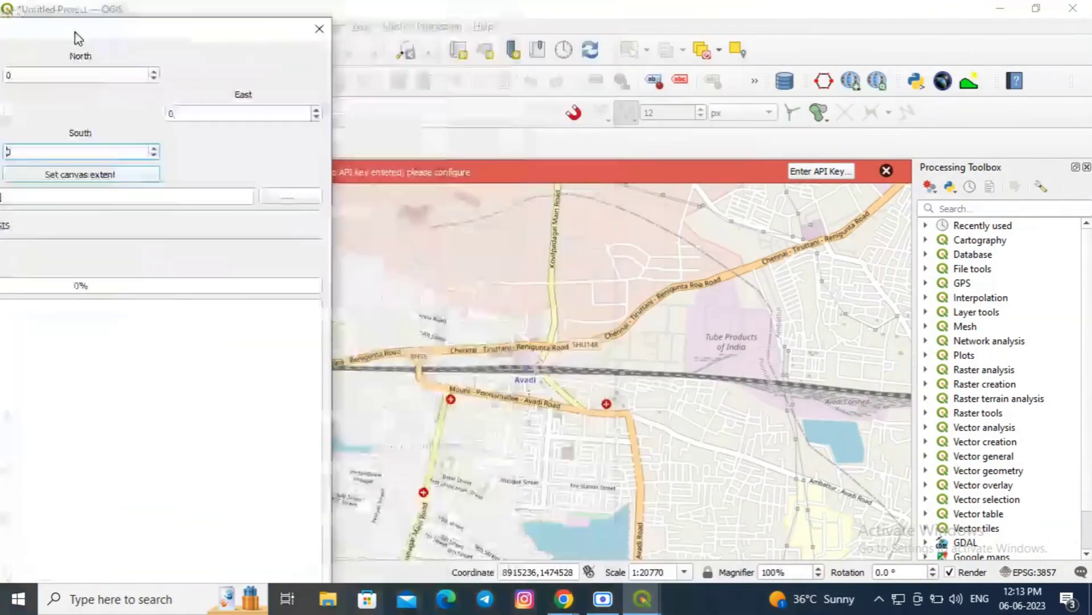
click(886, 171)
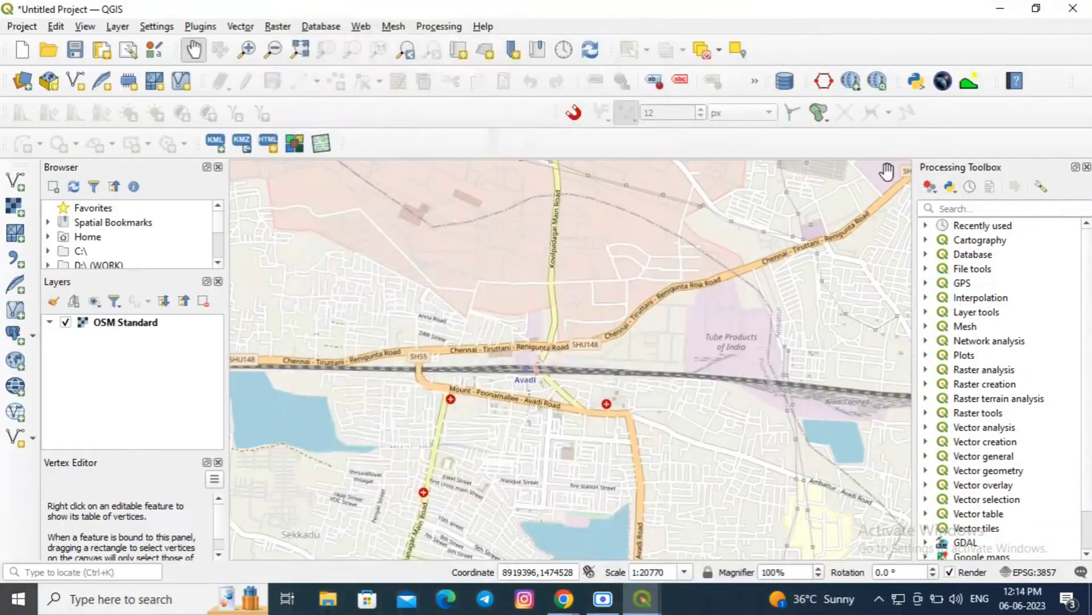
drag(572, 228, 682, 185)
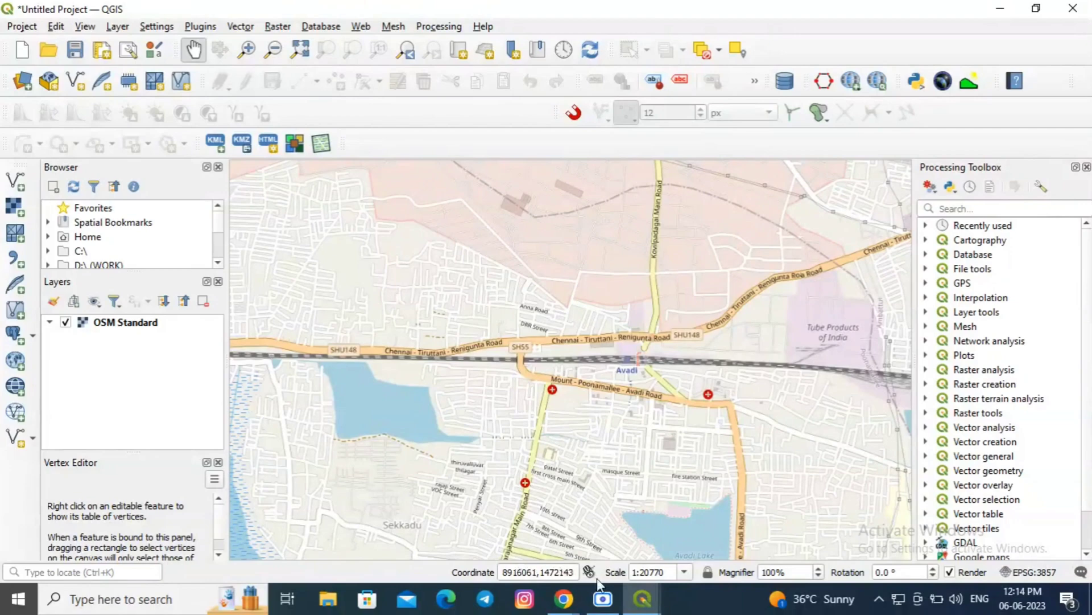
Fill the download bounds from the canvas extent: north 14, south 13, west 80, east 81
mouse_move(642, 599)
click(735, 522)
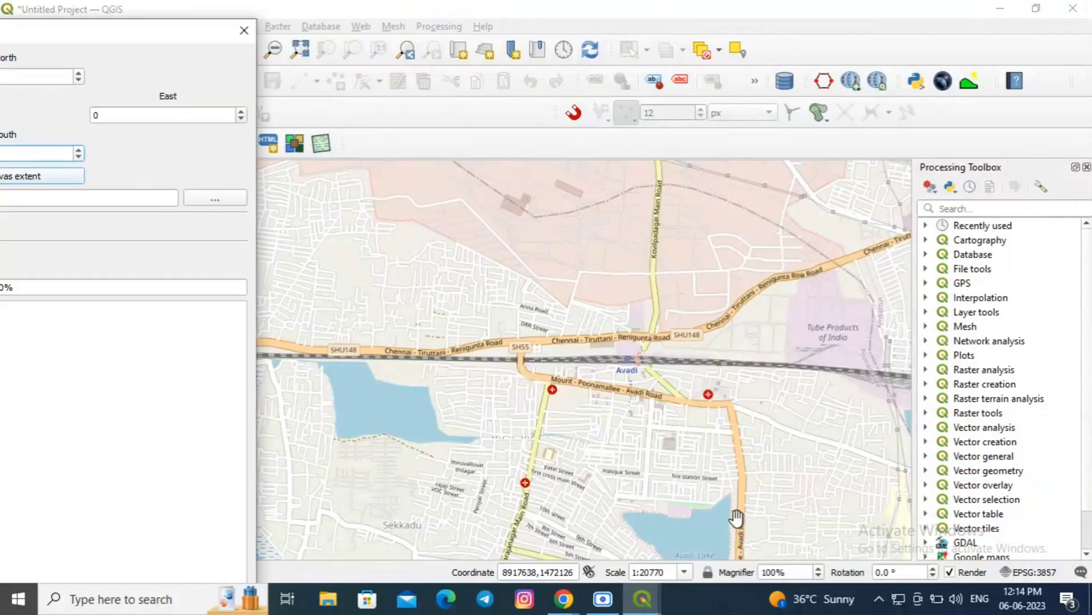
drag(115, 35, 597, 31)
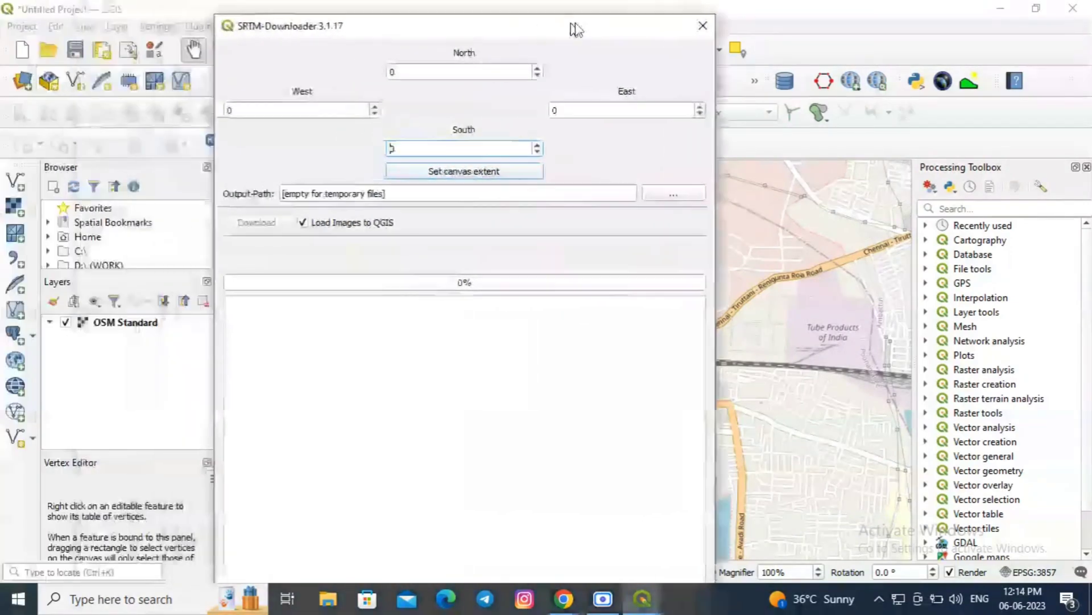
click(482, 170)
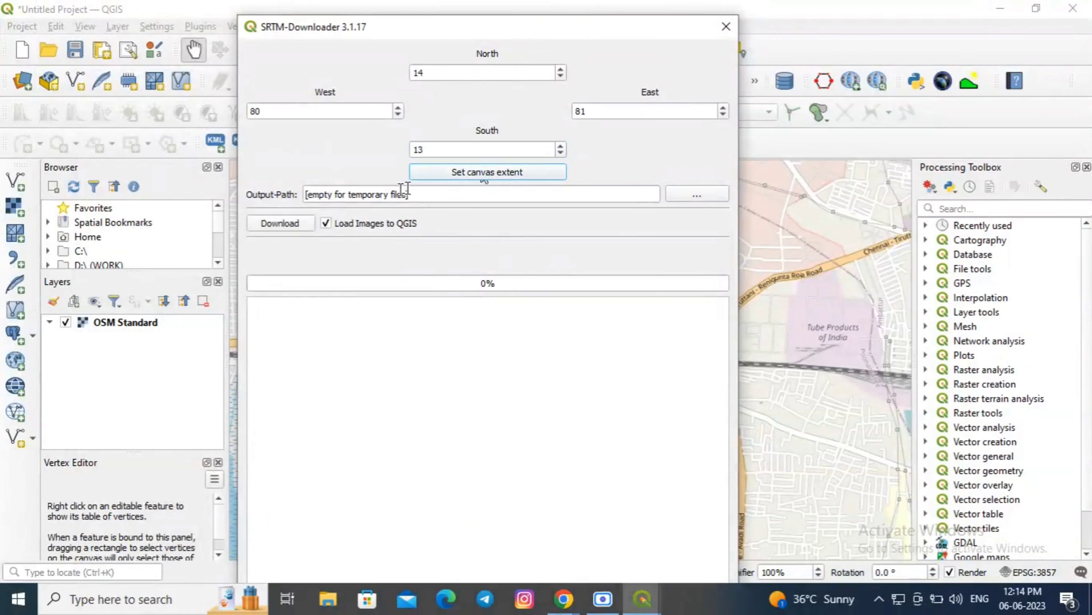
click(682, 199)
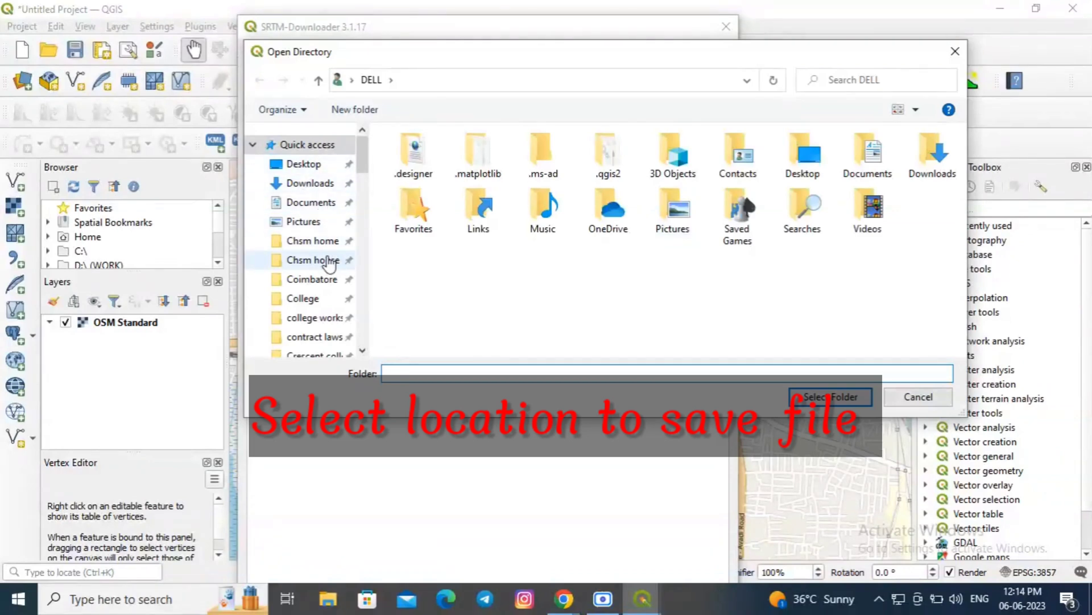
scroll(328, 262, down, 1)
scroll(328, 262, down, 1)
scroll(328, 263, down, 1)
scroll(328, 262, up, 3)
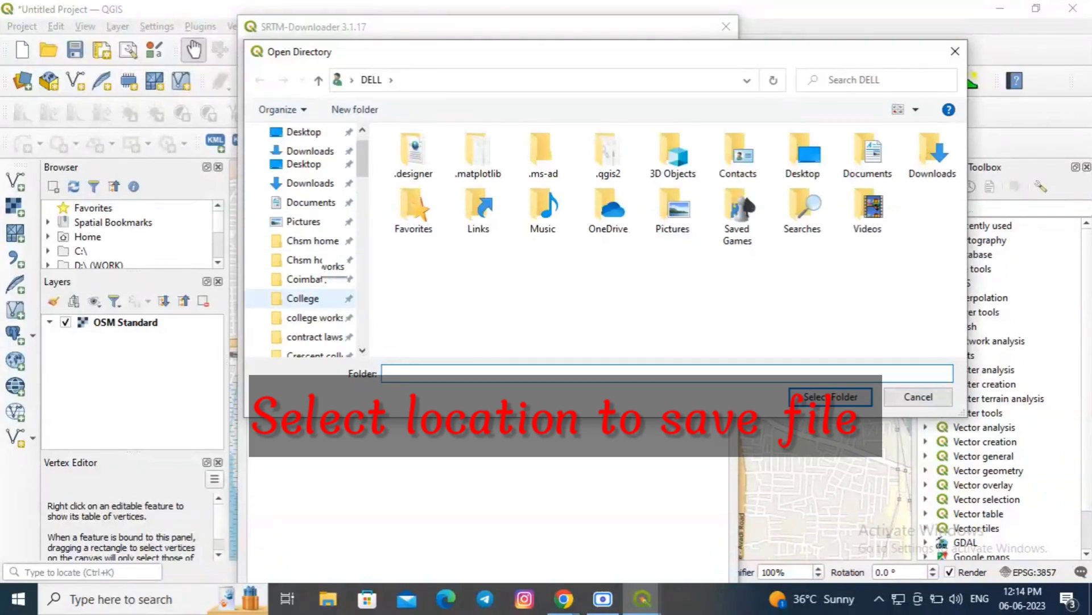
drag(363, 162, 359, 314)
Set the output path to D:/DEM and start downloading tile N13E080
click(295, 163)
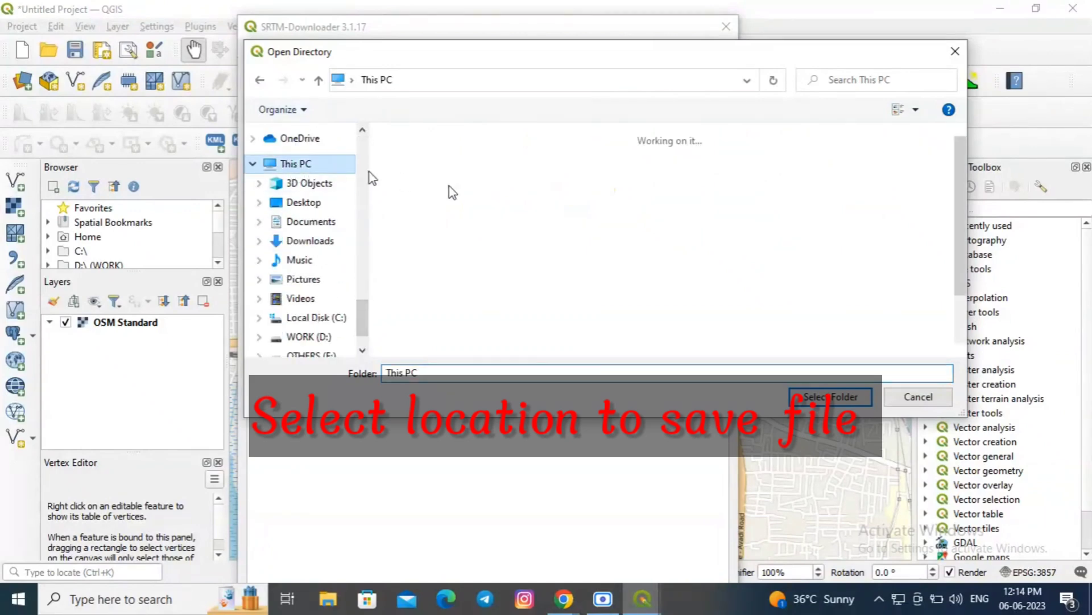
scroll(578, 274, down, 2)
double_click(655, 278)
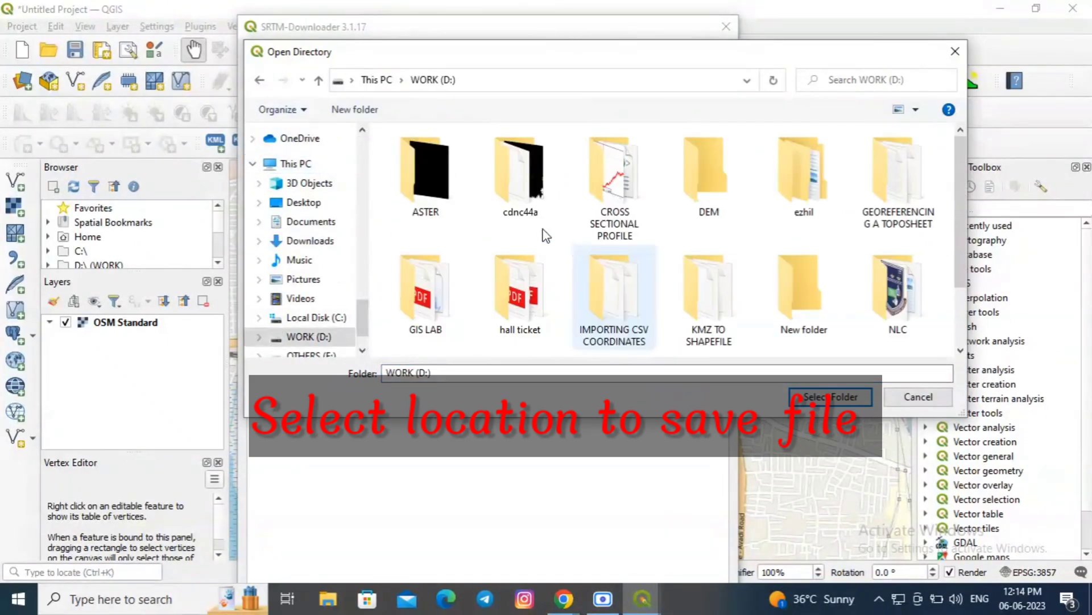
double_click(702, 204)
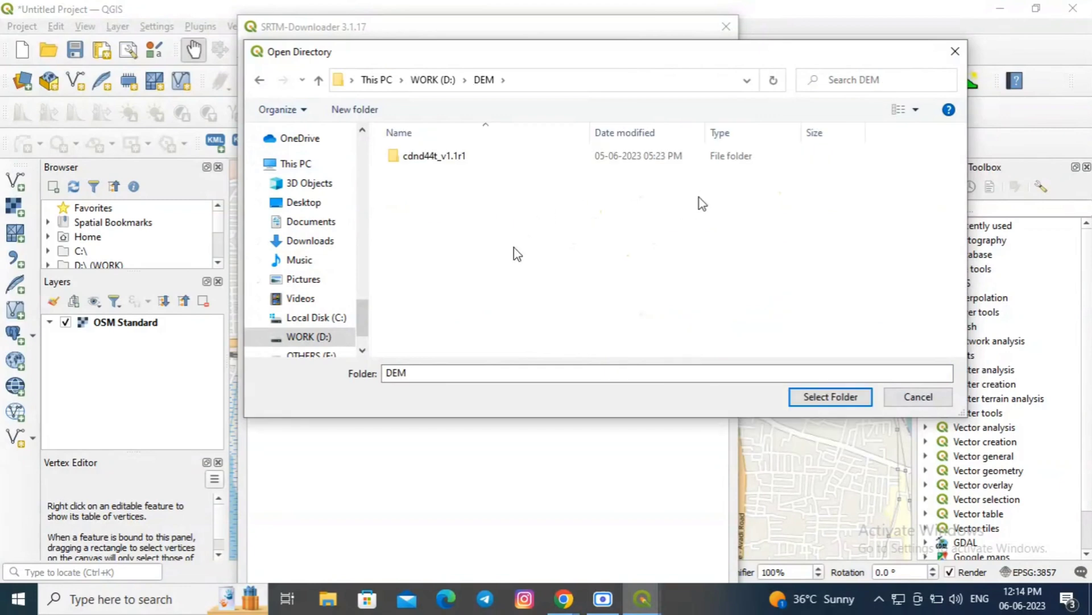
click(816, 395)
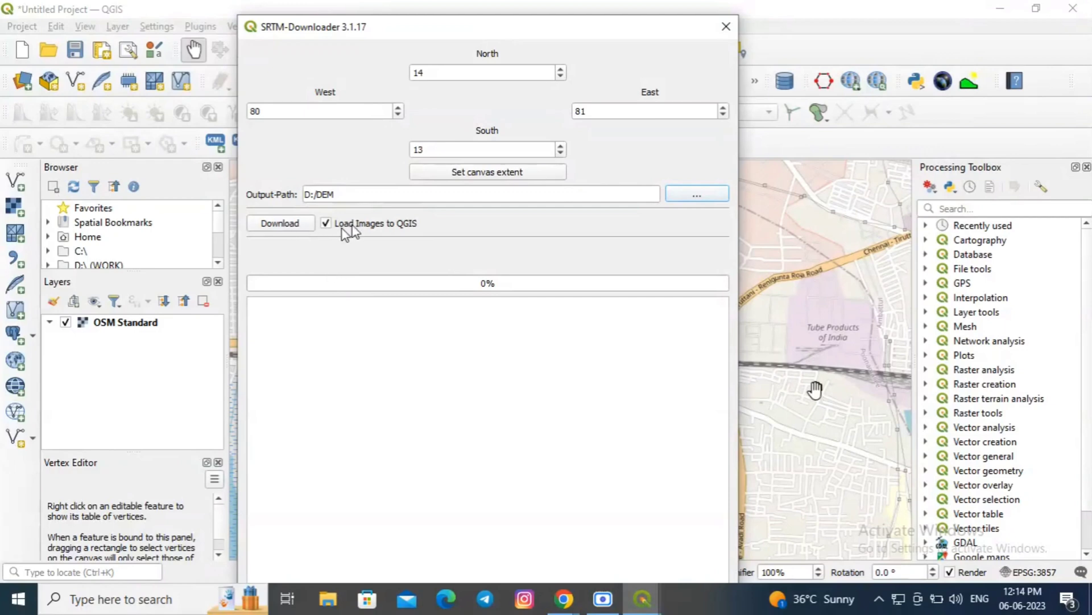
click(271, 229)
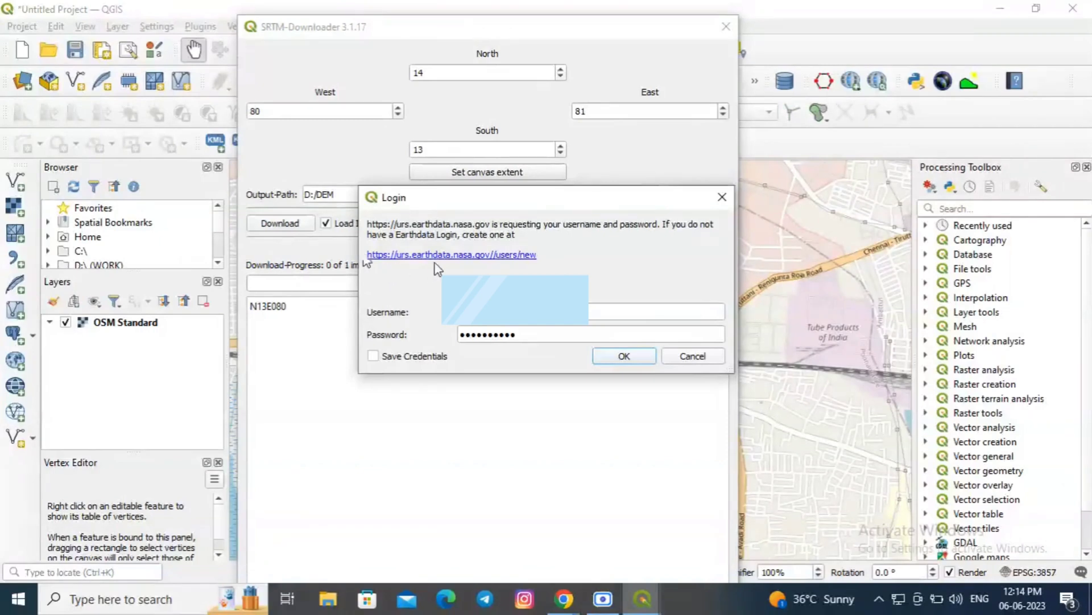
Log in to Earthdata with saved credentials and acknowledge the completed download
click(373, 357)
click(624, 357)
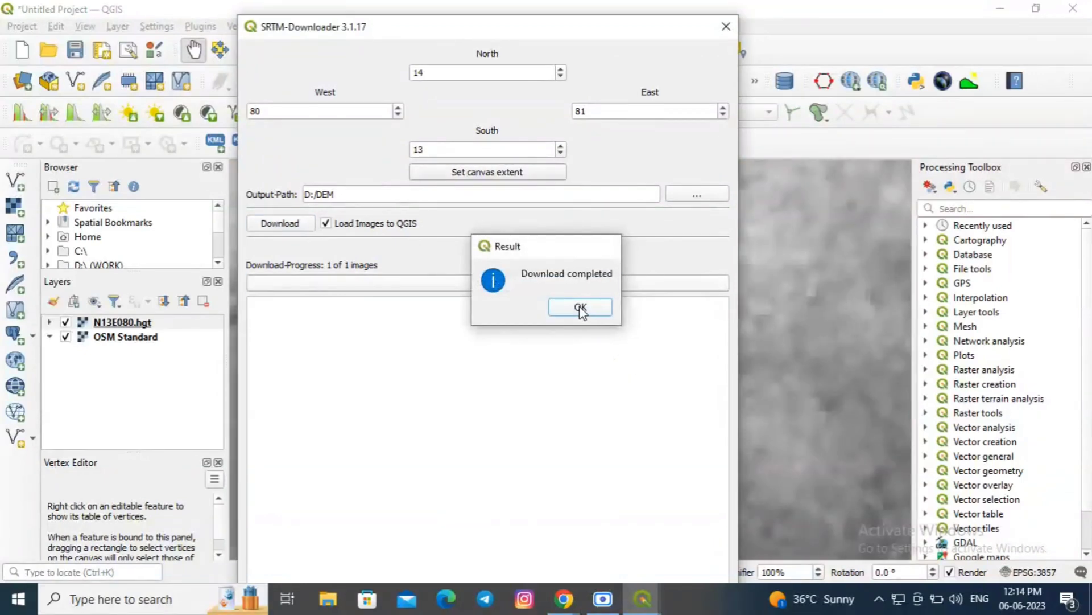
click(580, 307)
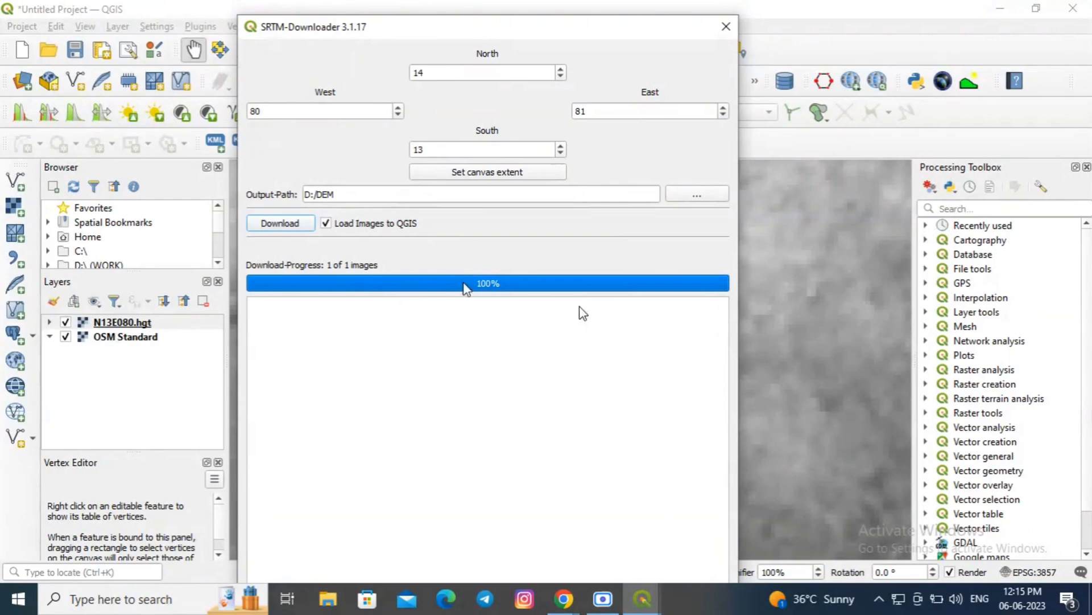
Close the downloader, frame the N13E080 tile over Chennai, and select its layer
click(726, 27)
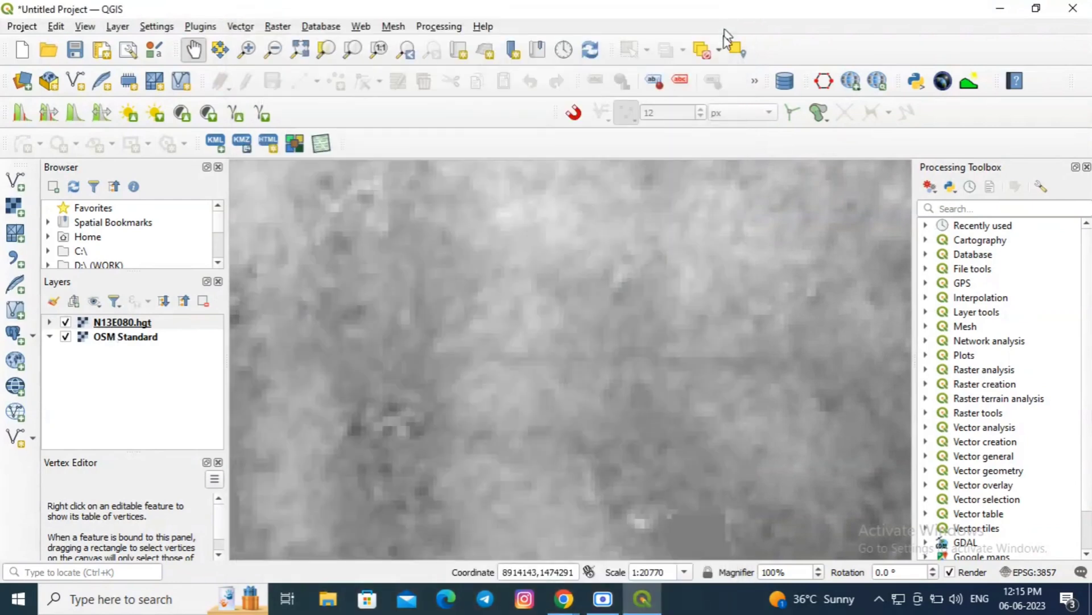
scroll(545, 306, down, 4)
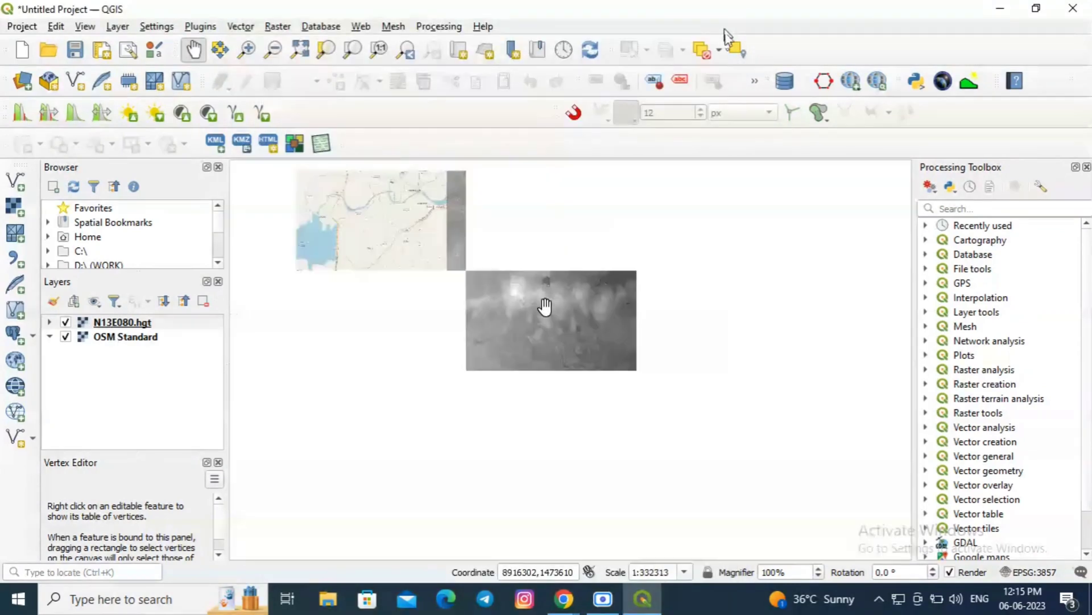
scroll(550, 304, down, 1)
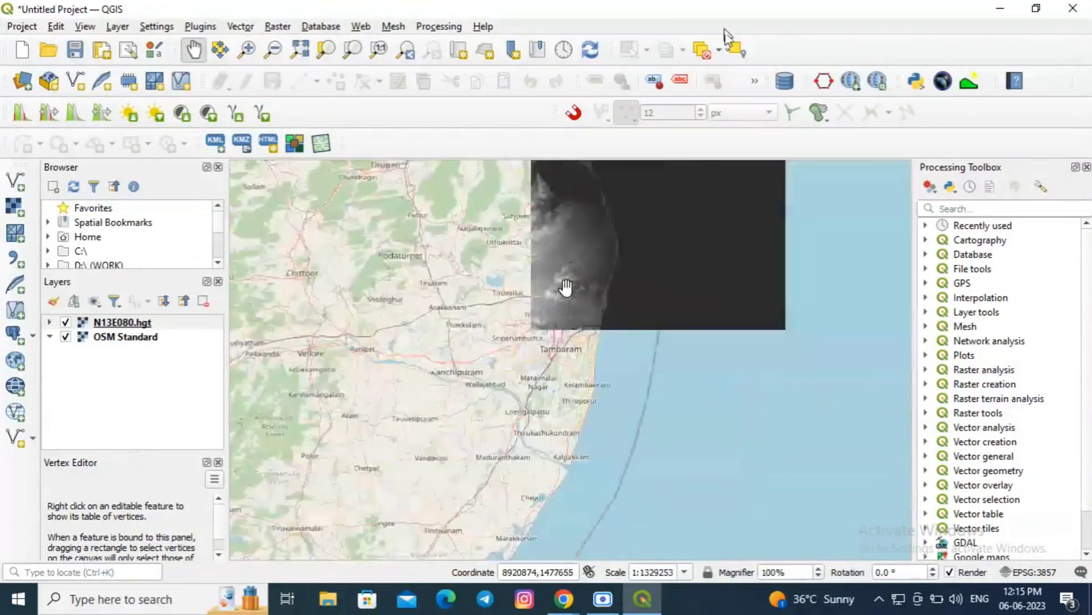
scroll(568, 288, down, 1)
mouse_move(587, 269)
mouse_down()
mouse_move(556, 345)
mouse_move(562, 296)
mouse_move(541, 395)
mouse_move(547, 312)
mouse_up()
scroll(517, 383, up, 1)
scroll(521, 397, up, 1)
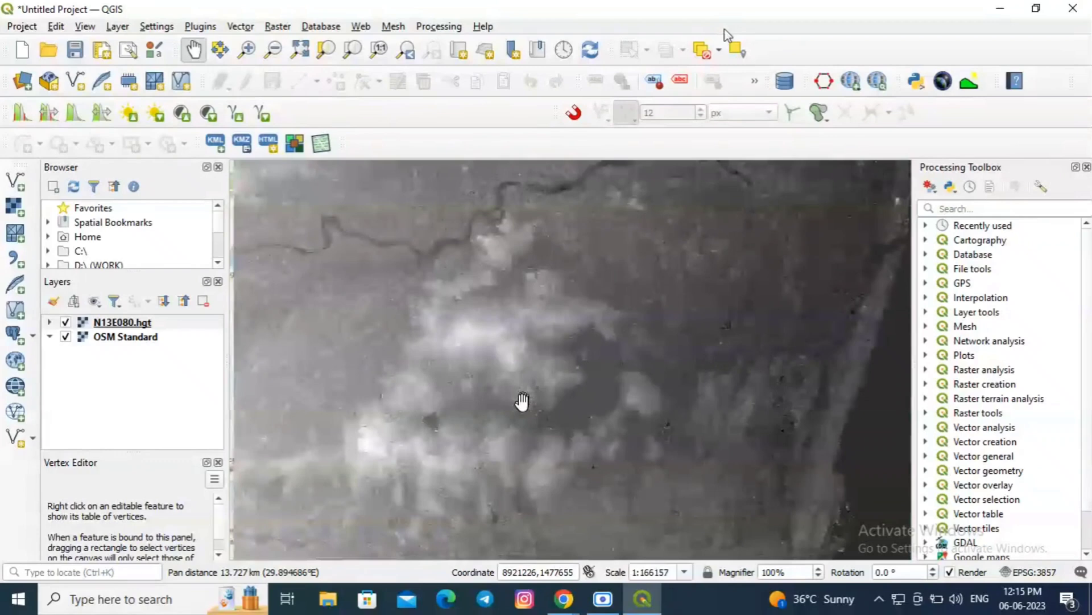
scroll(522, 402, up, 1)
drag(538, 352, 578, 307)
click(146, 324)
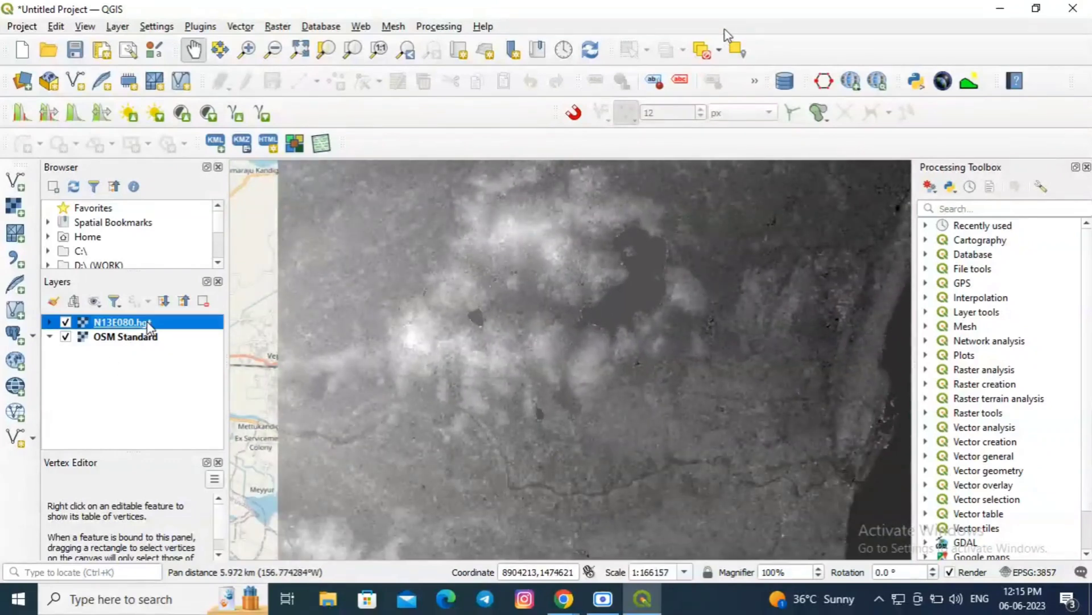
right_click(146, 324)
click(163, 309)
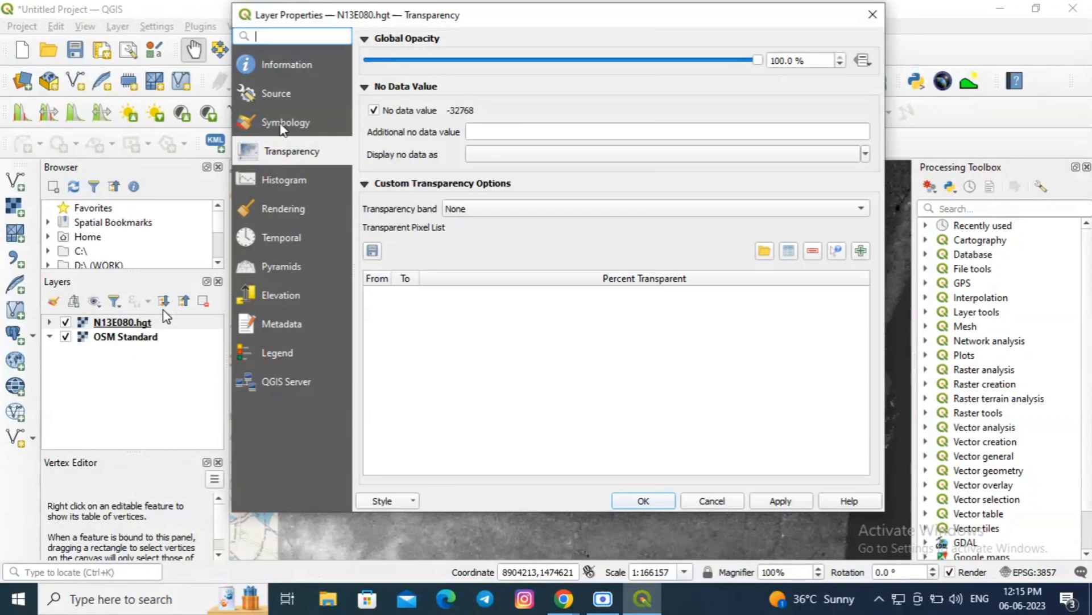
click(295, 71)
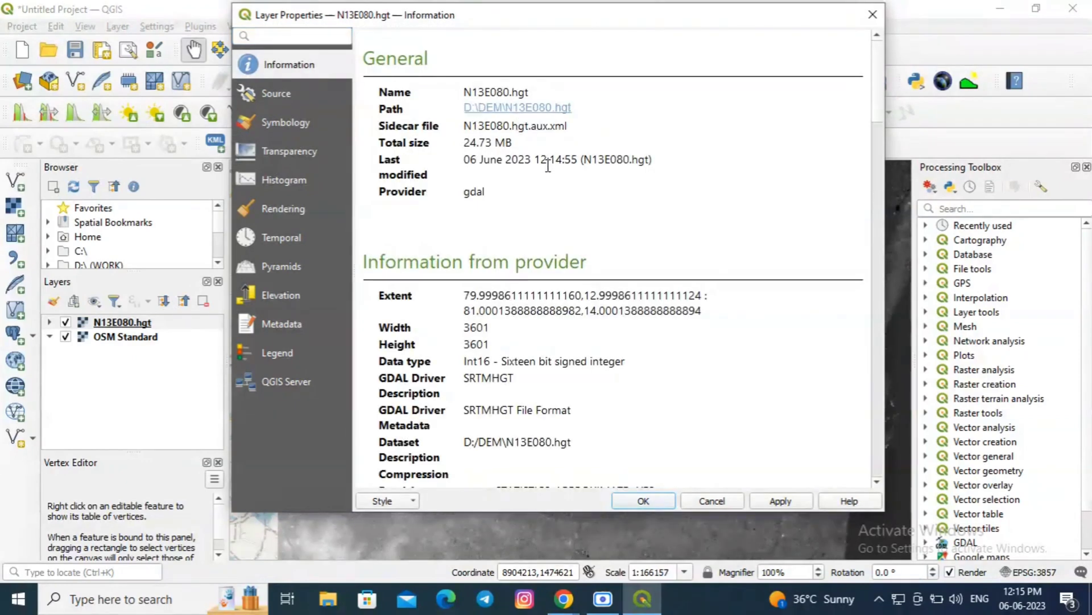
scroll(540, 191, down, 1)
scroll(540, 191, down, 1)
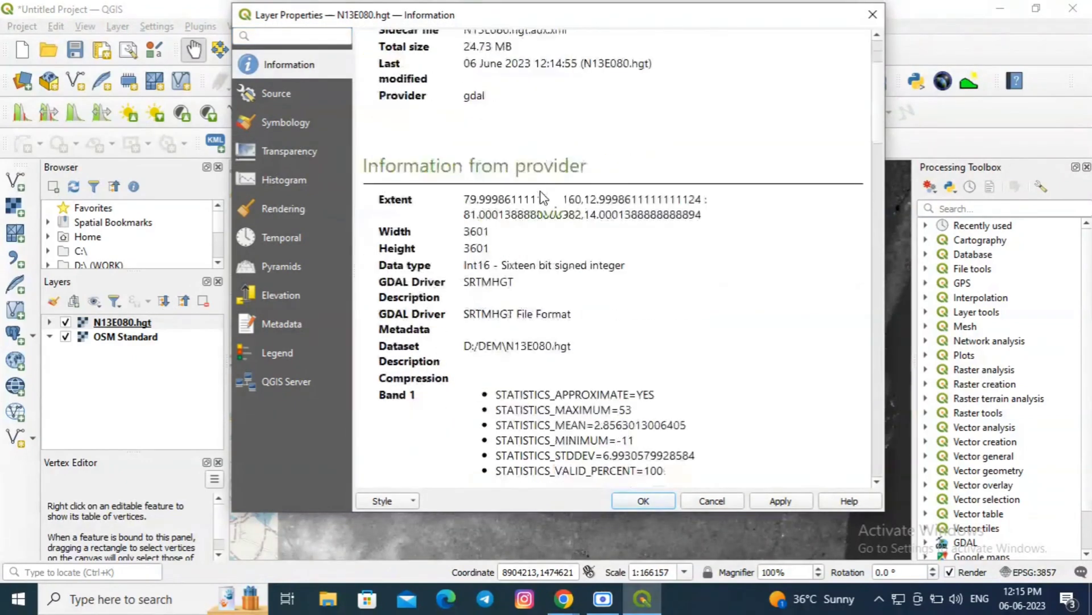
scroll(540, 195, down, 1)
scroll(540, 193, down, 1)
scroll(540, 191, down, 3)
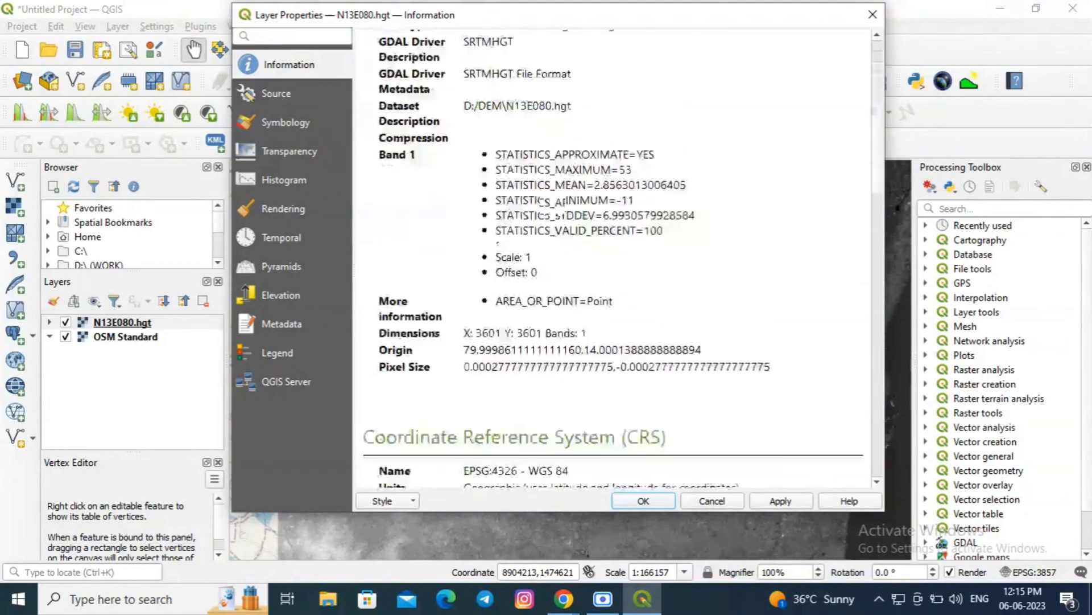
scroll(540, 190, down, 1)
scroll(540, 192, down, 1)
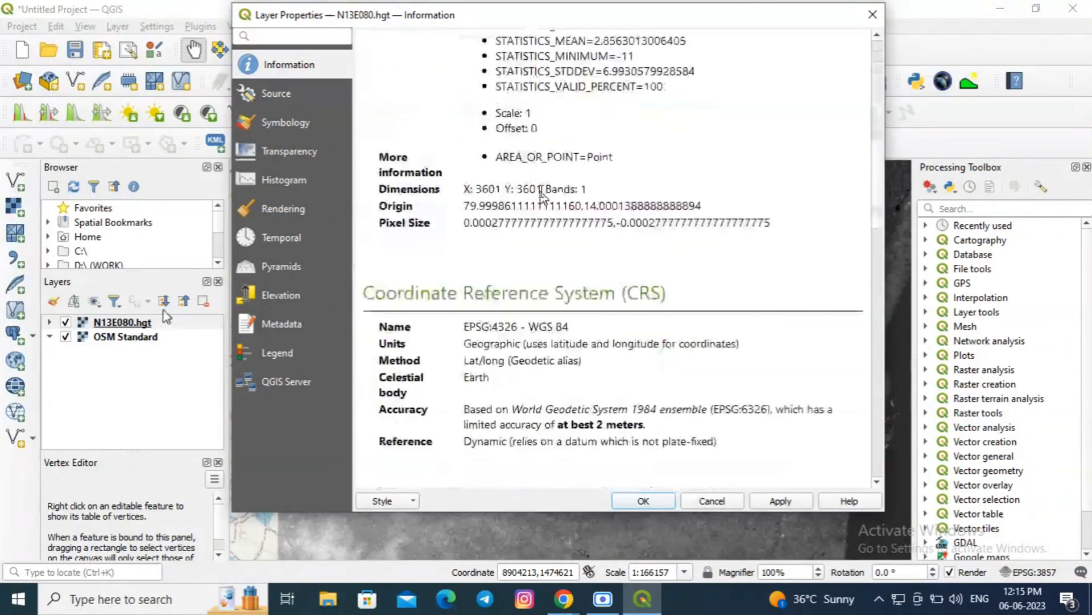
scroll(539, 193, down, 1)
scroll(542, 192, down, 1)
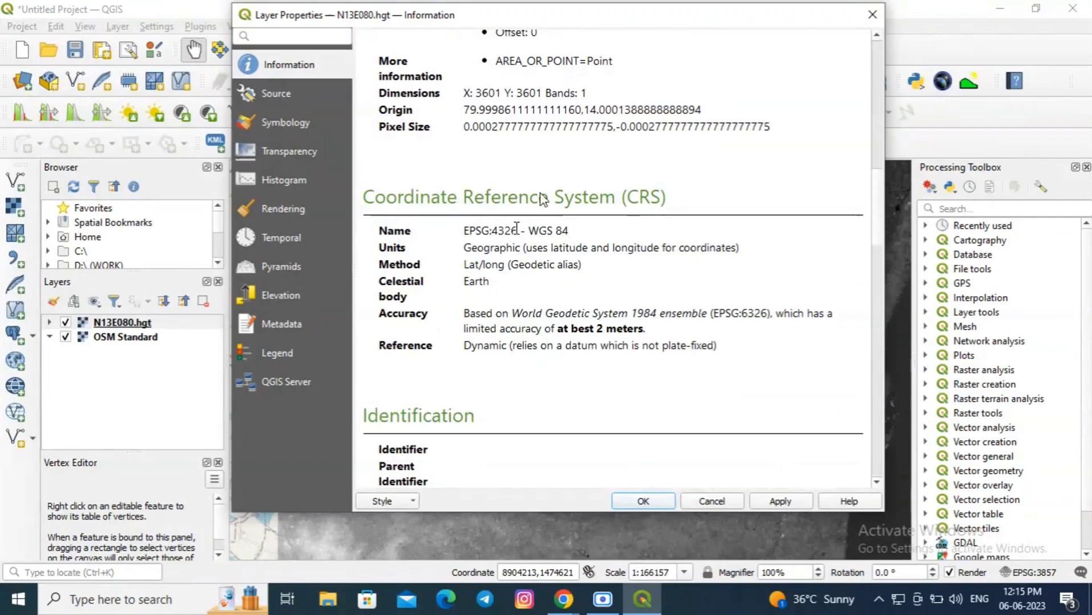
scroll(540, 198, down, 1)
scroll(537, 222, down, 2)
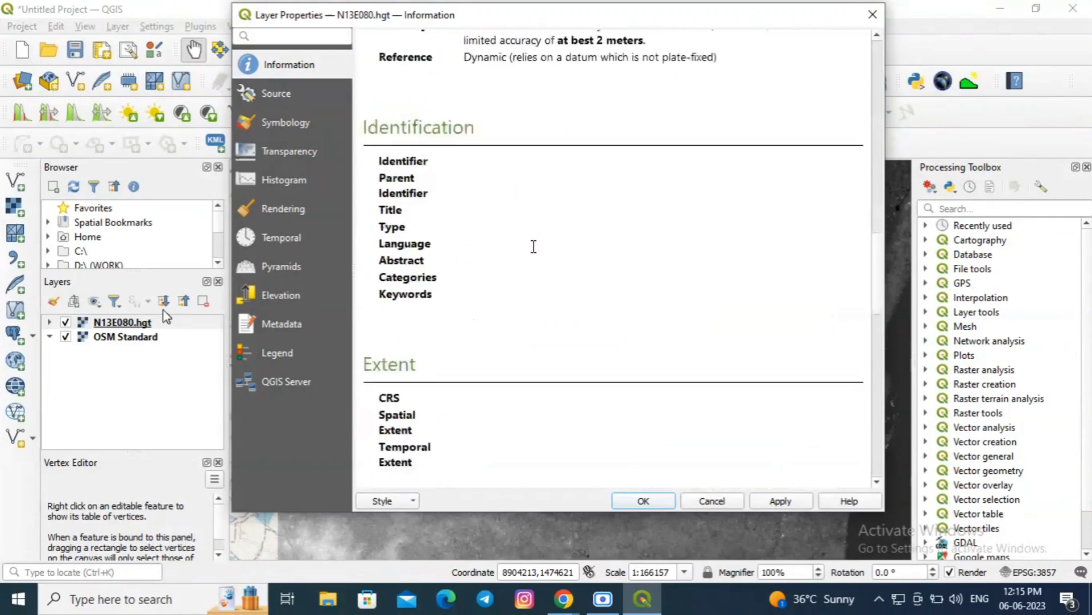
scroll(532, 244, down, 2)
scroll(531, 250, down, 2)
scroll(532, 250, down, 2)
scroll(554, 237, down, 1)
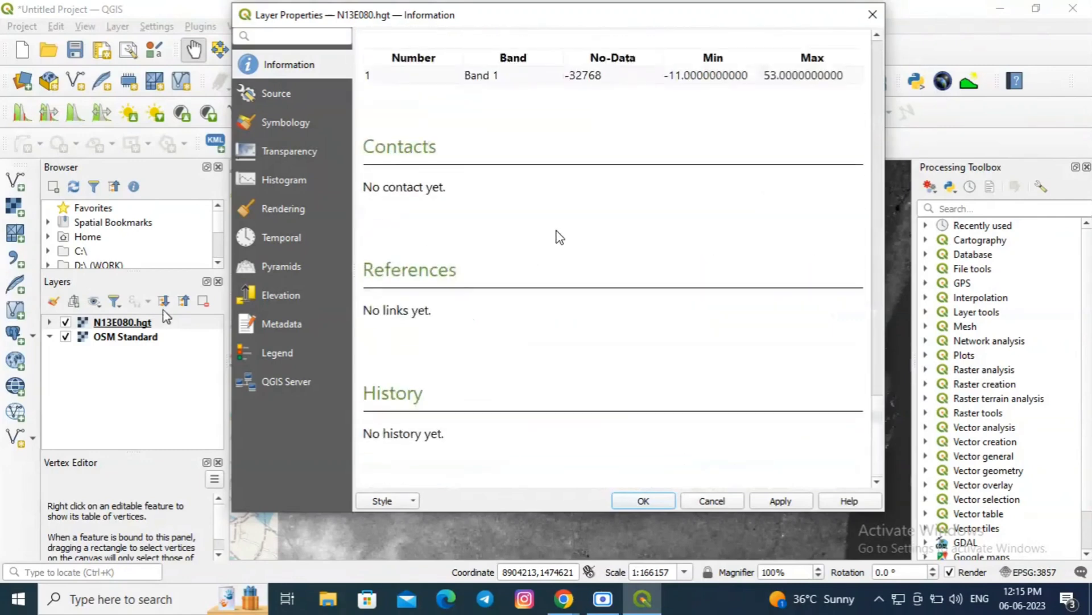
click(873, 15)
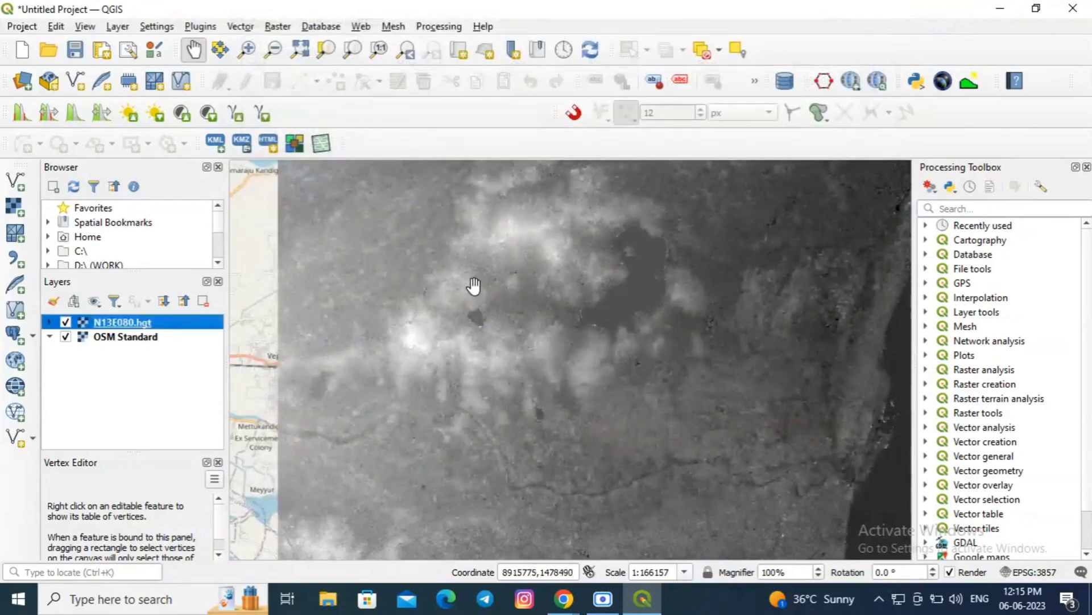
scroll(471, 287, up, 2)
Check Profile tool in the plugin manager, then open its Terrain profile panel
click(196, 30)
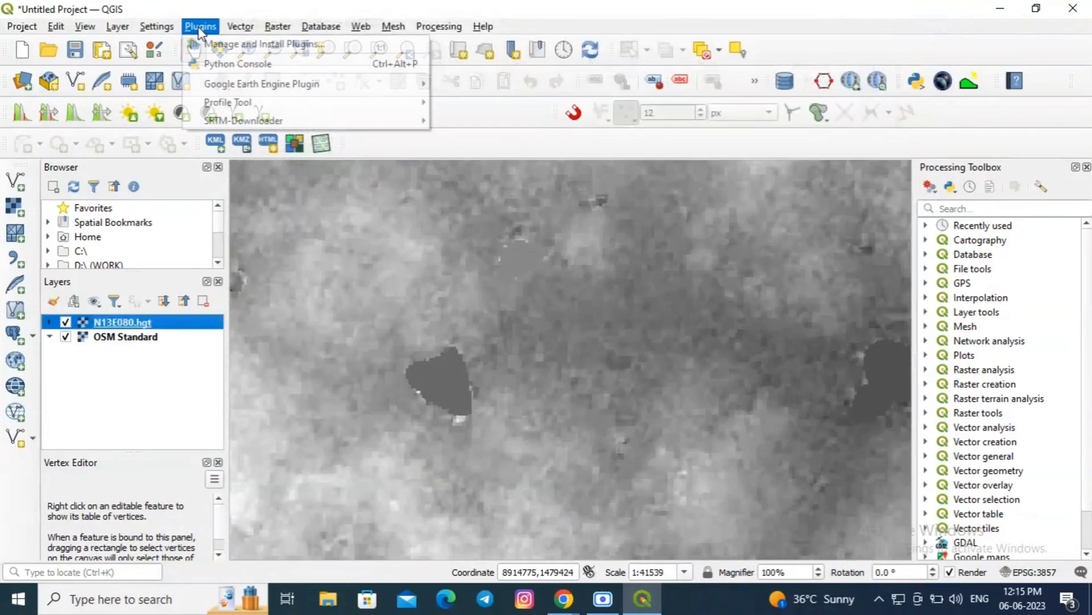
click(235, 43)
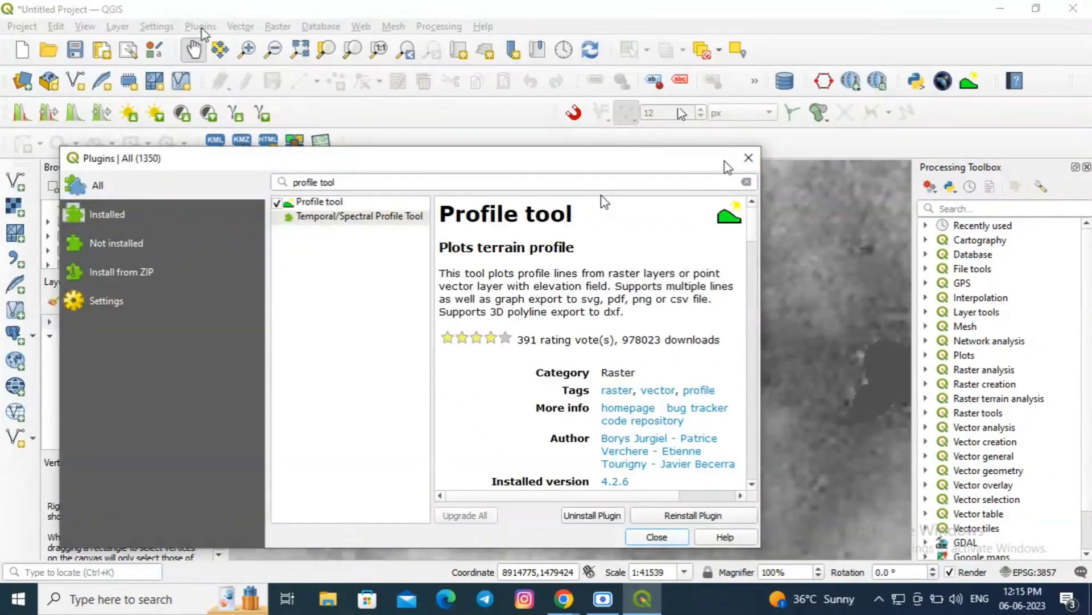
click(749, 159)
click(199, 27)
mouse_move(229, 103)
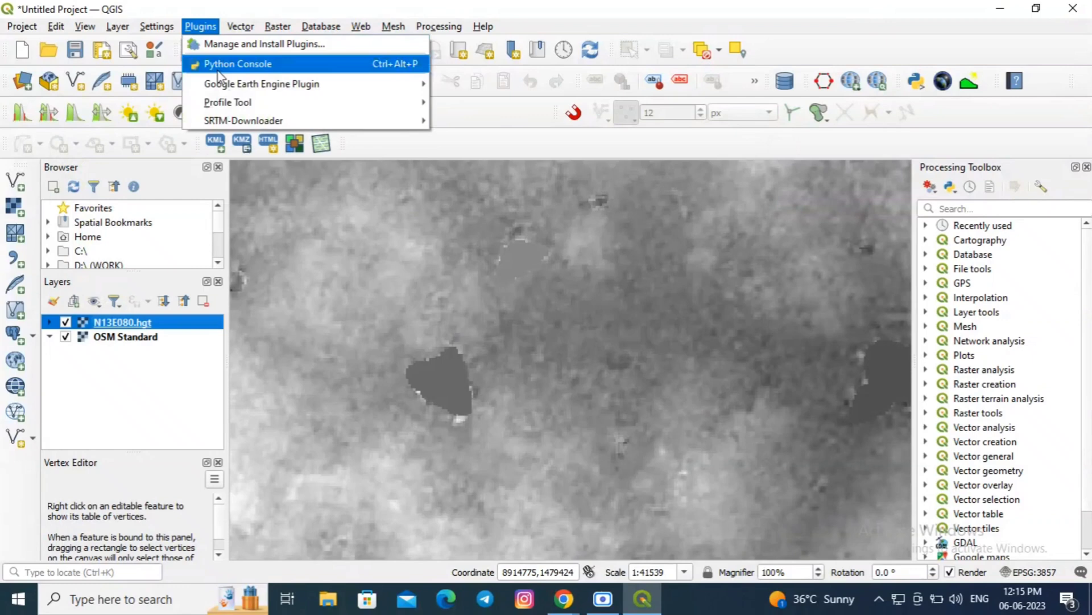
click(459, 102)
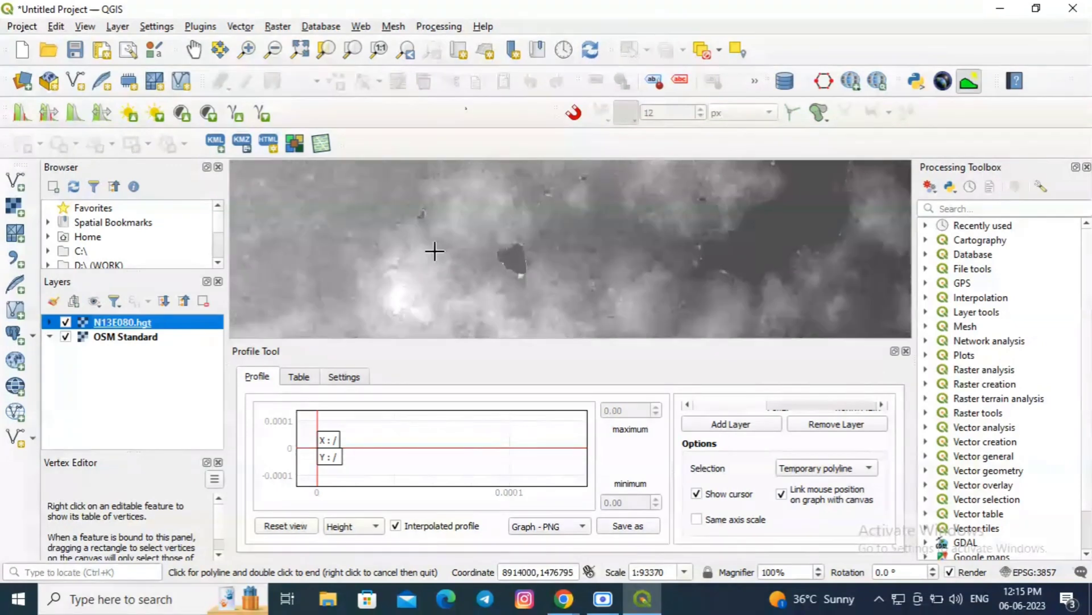
scroll(434, 251, down, 2)
scroll(454, 259, down, 2)
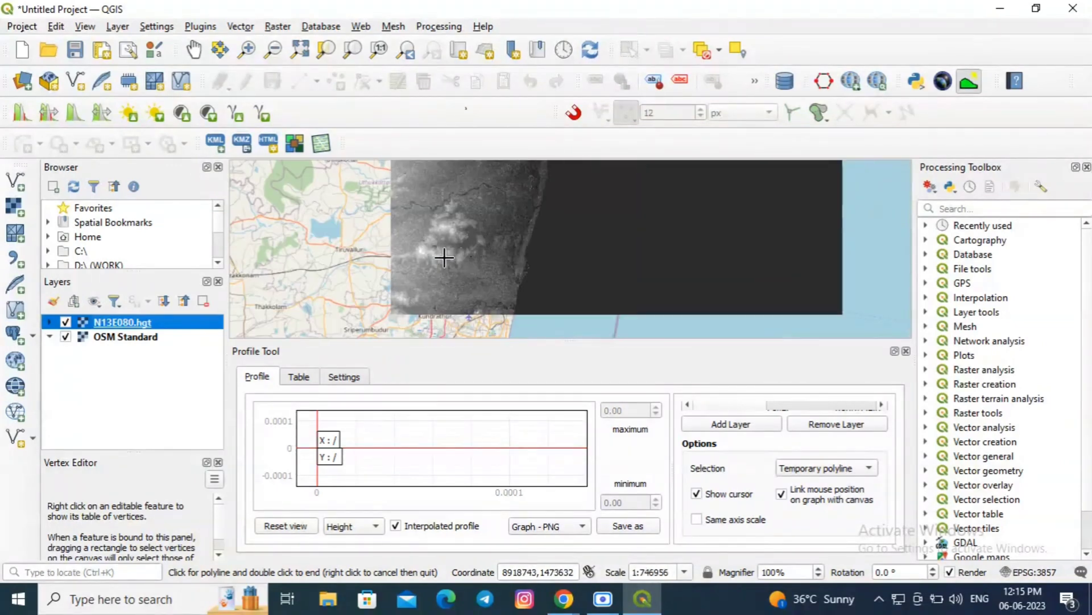
scroll(449, 257, up, 1)
Add N13E080.hgt to the Profile Tool layer list and make the profile panel taller
click(151, 337)
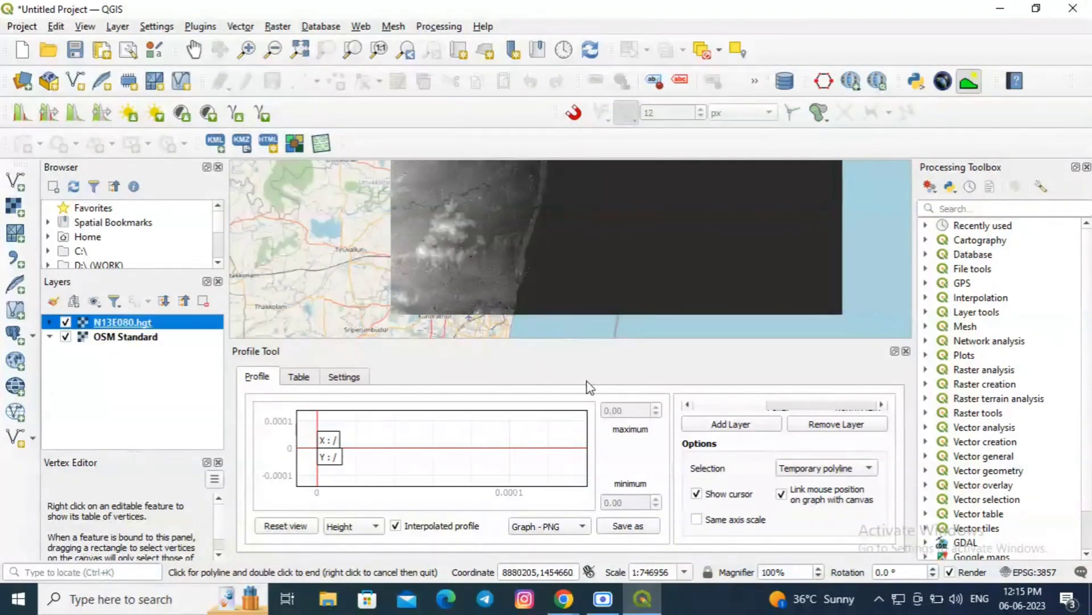
click(721, 421)
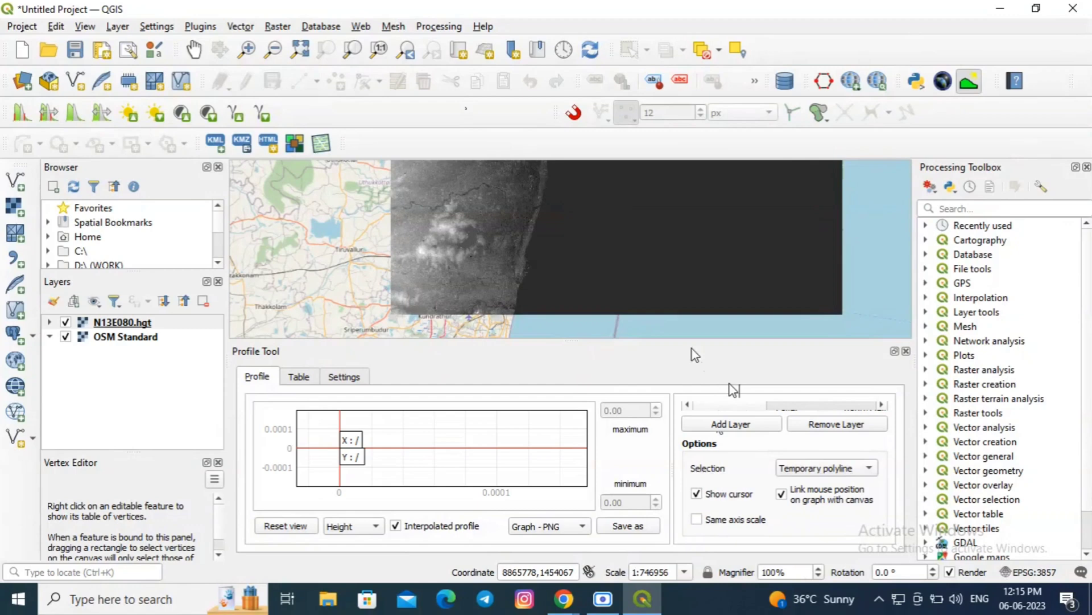
drag(690, 338, 681, 292)
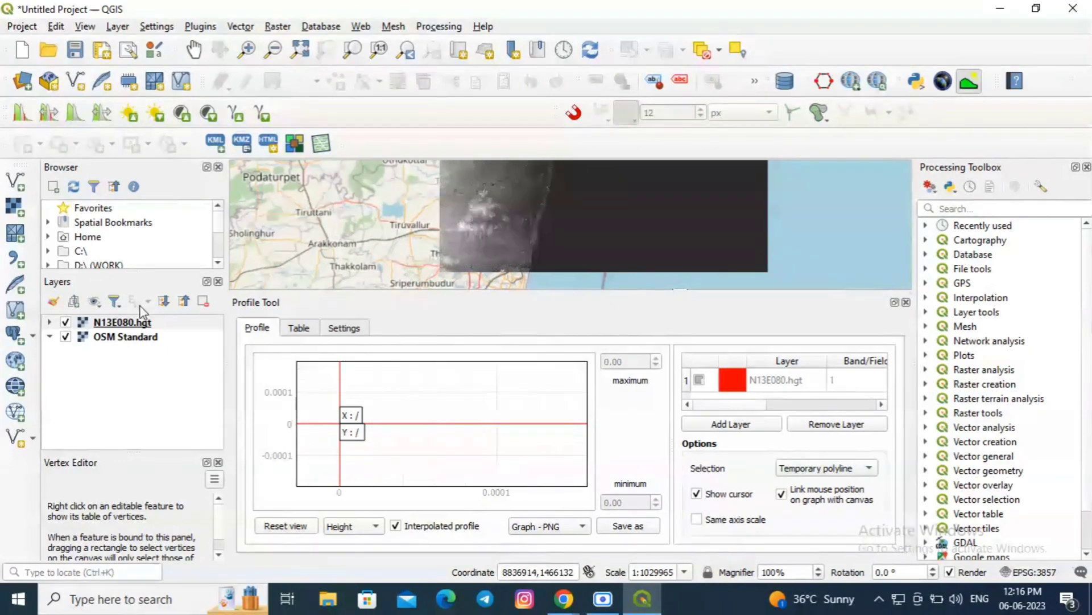
Set N13E080.hgt's global opacity to 50% in its layer properties and apply it
click(83, 329)
right_click(108, 322)
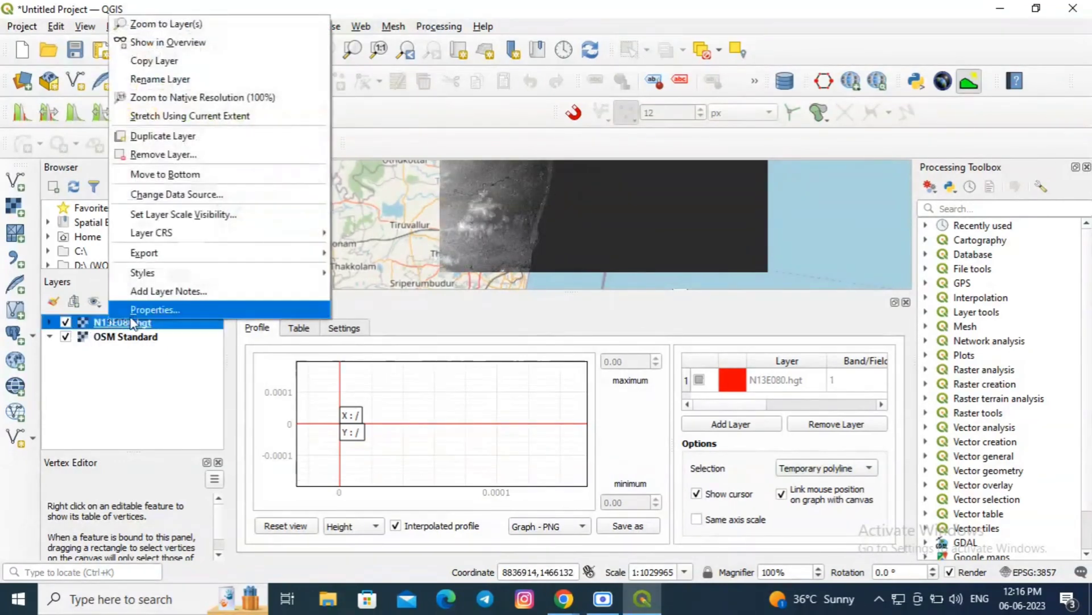
click(138, 310)
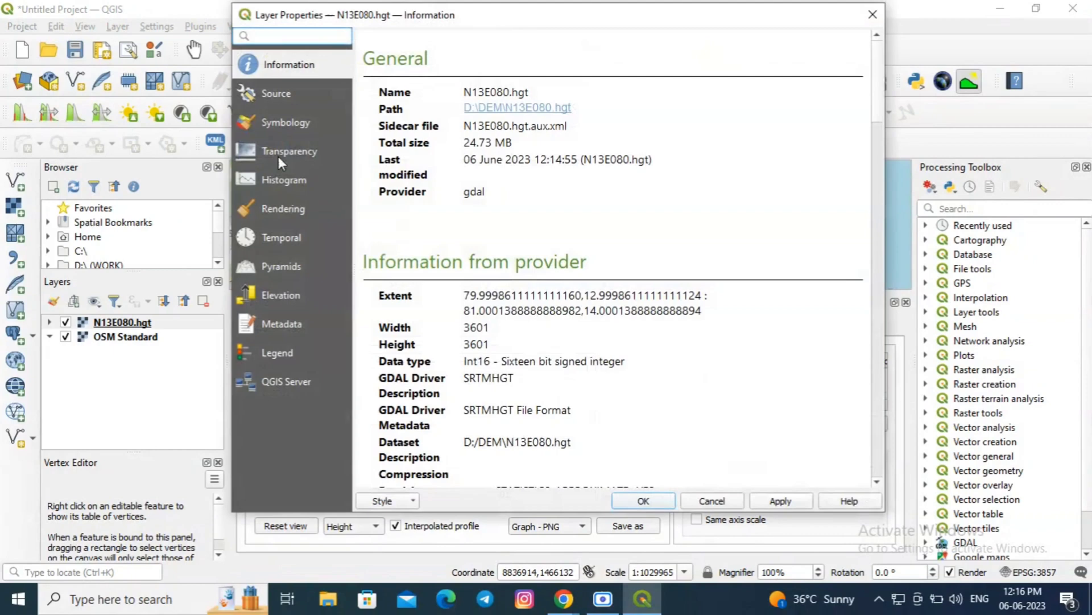
click(282, 152)
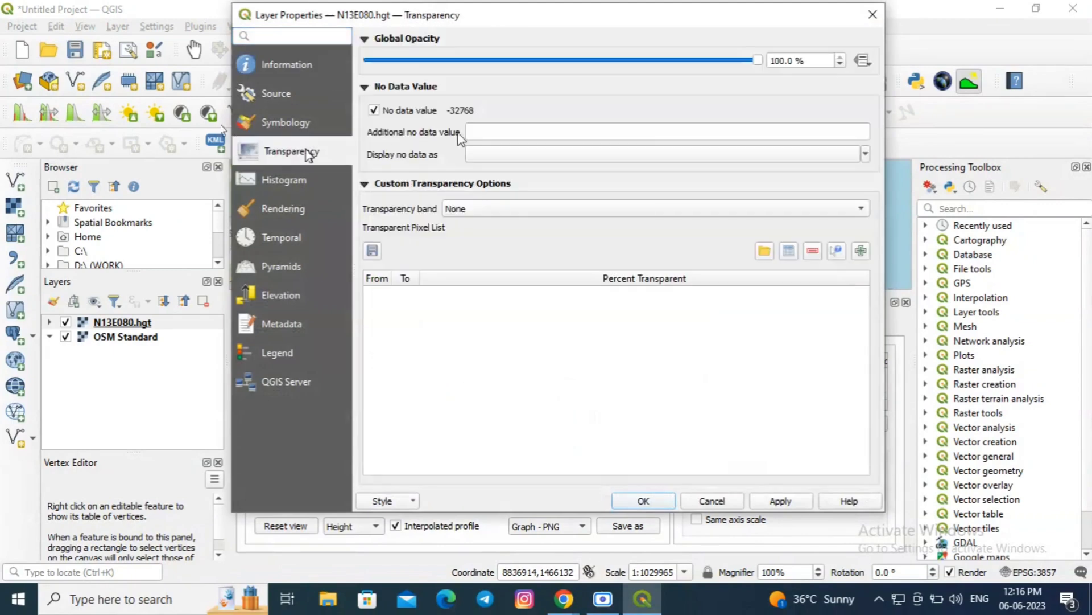
click(588, 61)
click(559, 69)
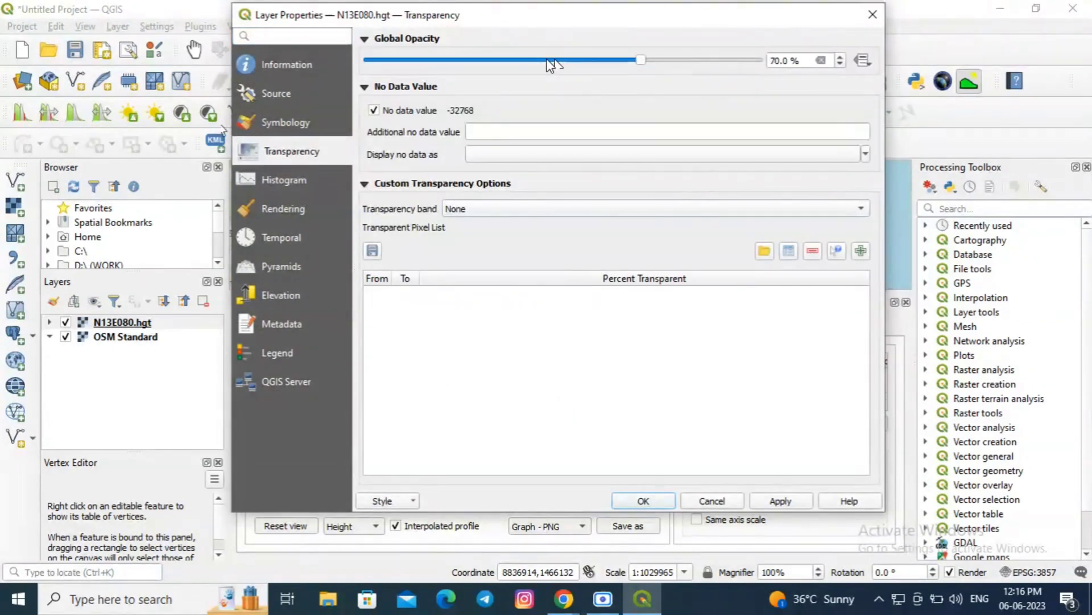
click(554, 67)
click(782, 501)
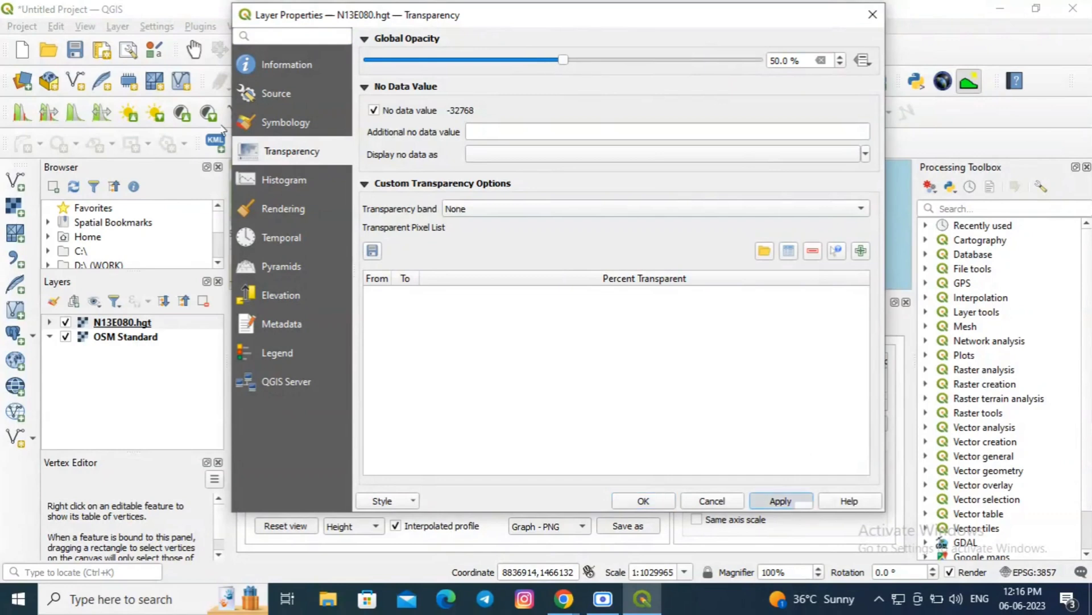
click(657, 504)
scroll(489, 207, up, 2)
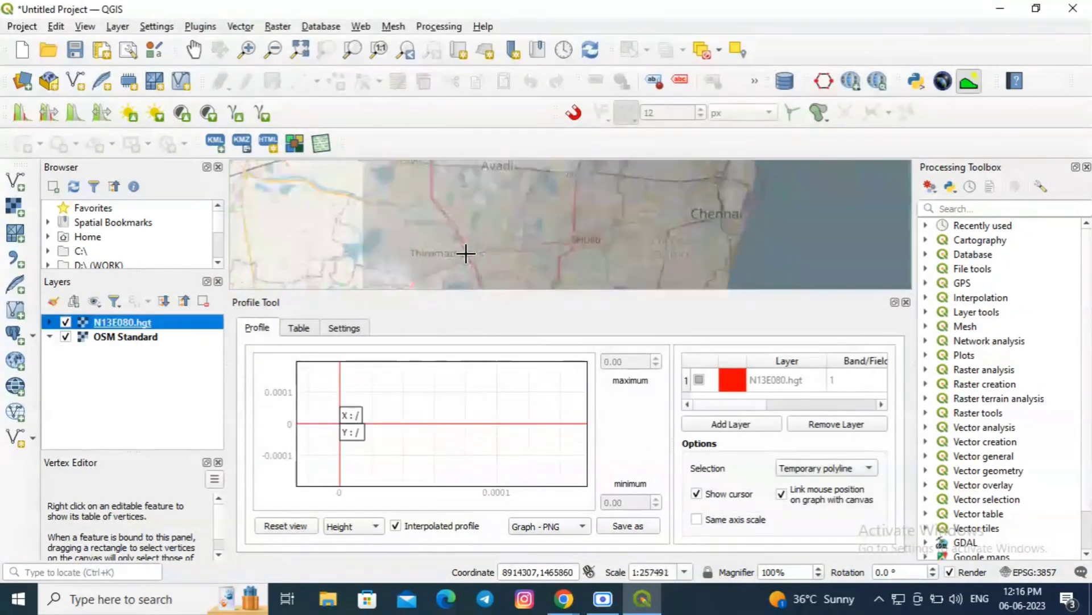
scroll(467, 239, up, 1)
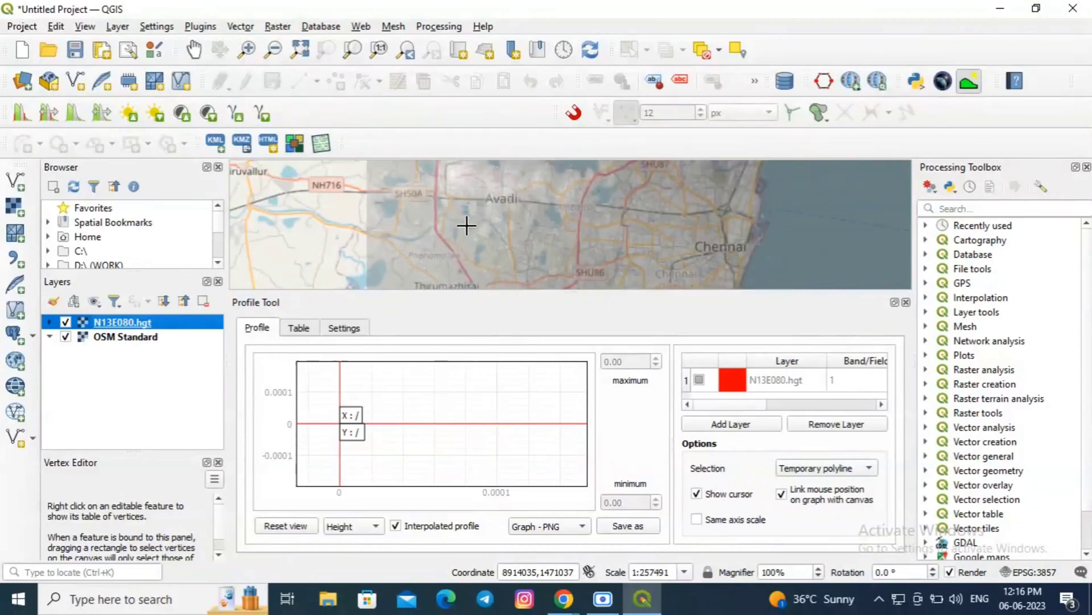
Start the profile line on the road at Pattabiram and extend it east past Avadi
drag(475, 202, 471, 249)
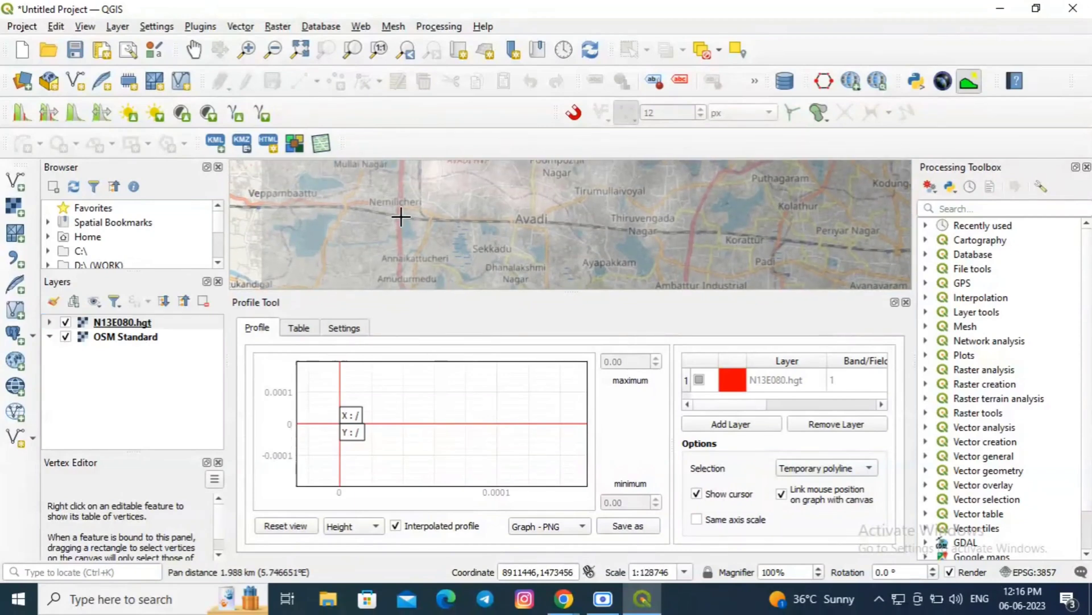
scroll(400, 217, up, 3)
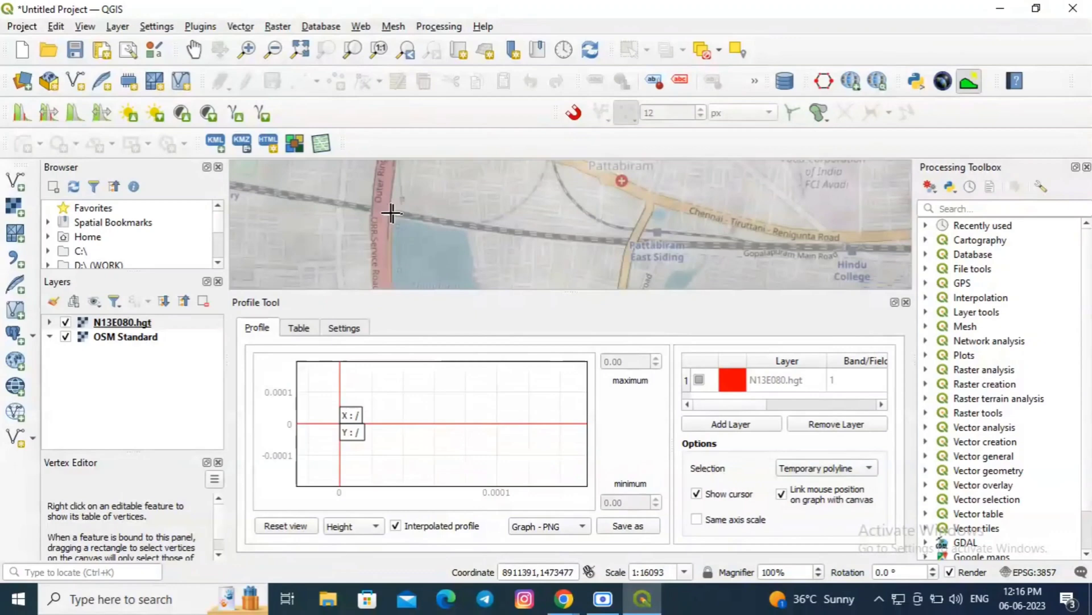
click(390, 212)
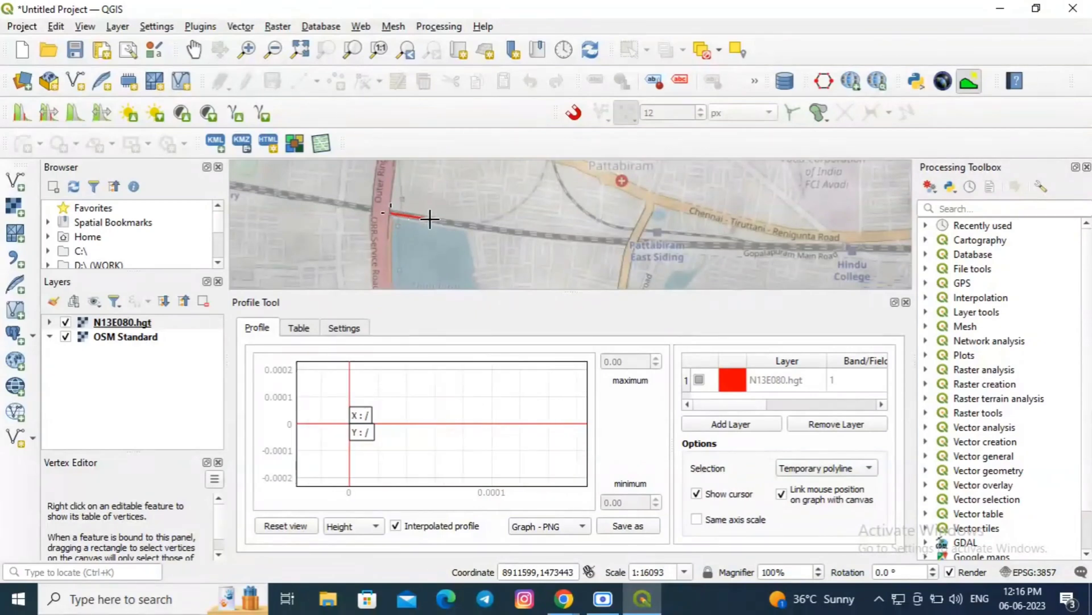
click(474, 227)
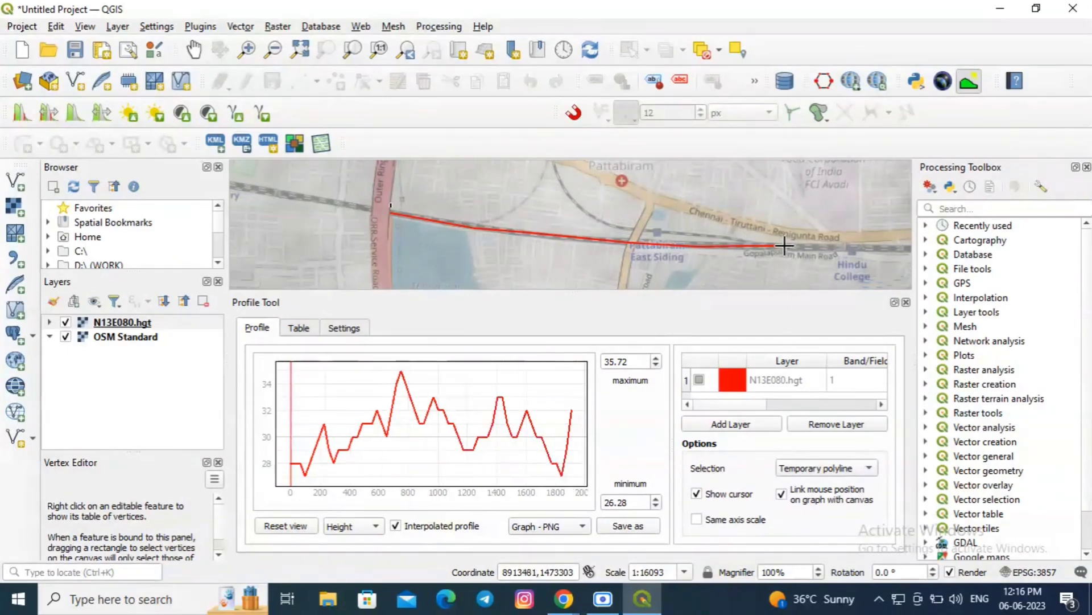
scroll(795, 247, down, 1)
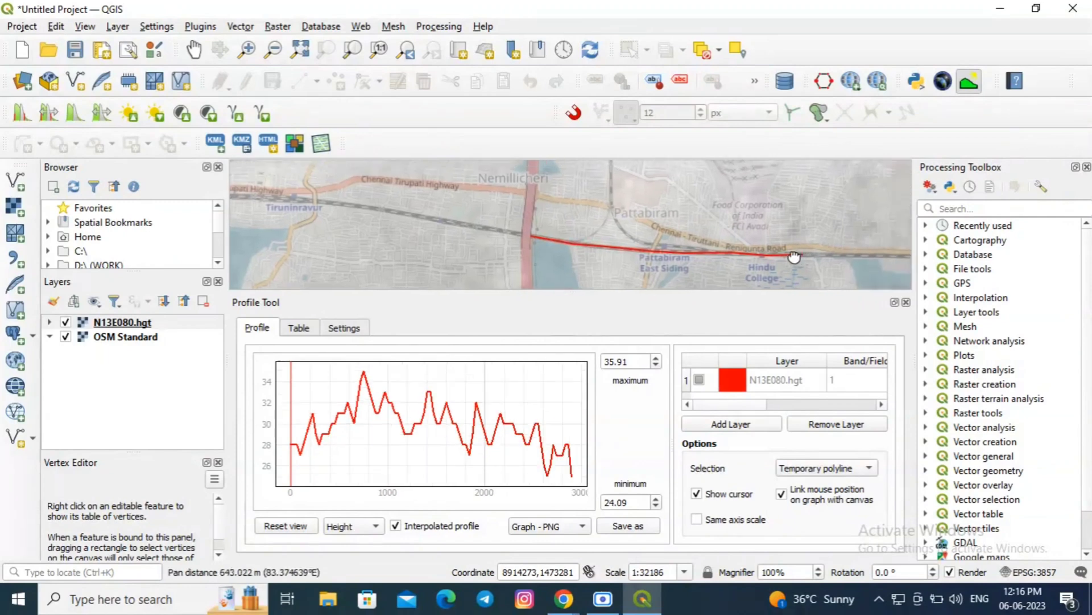
drag(861, 247, 626, 230)
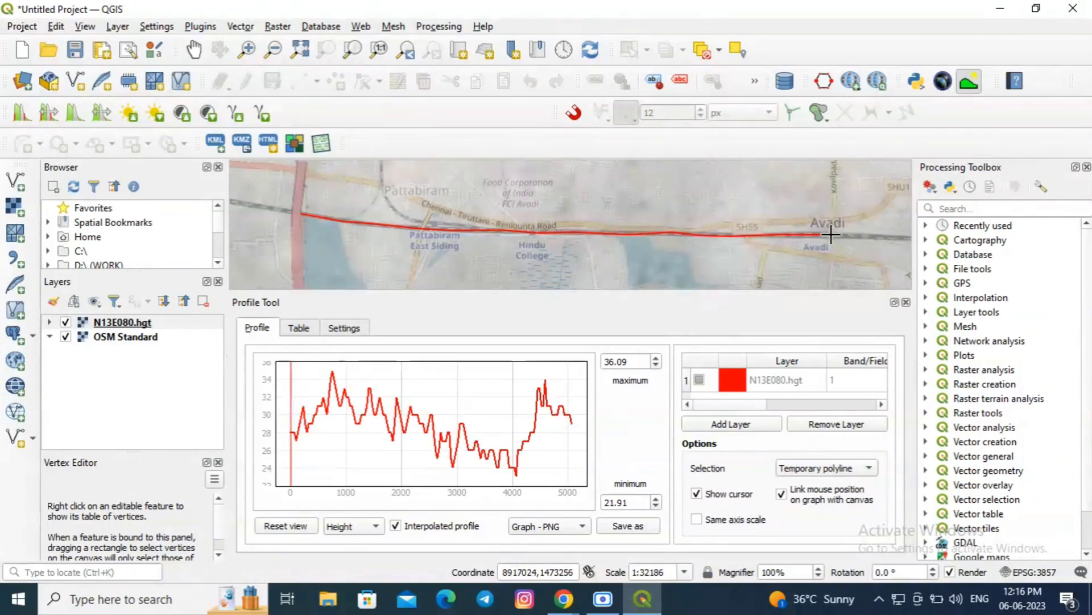
scroll(731, 248, down, 1)
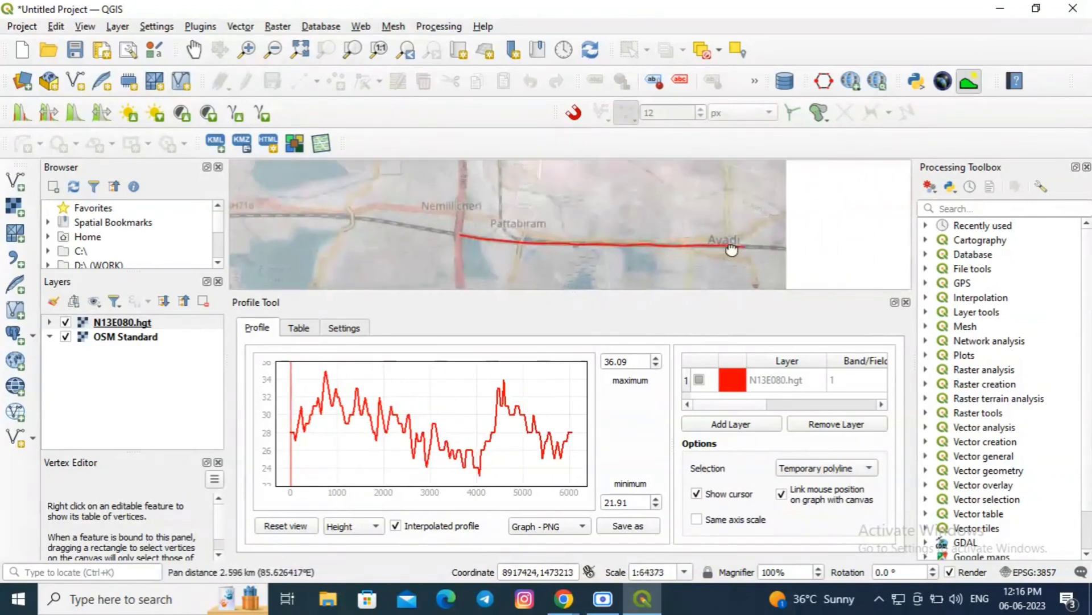
drag(732, 248, 530, 243)
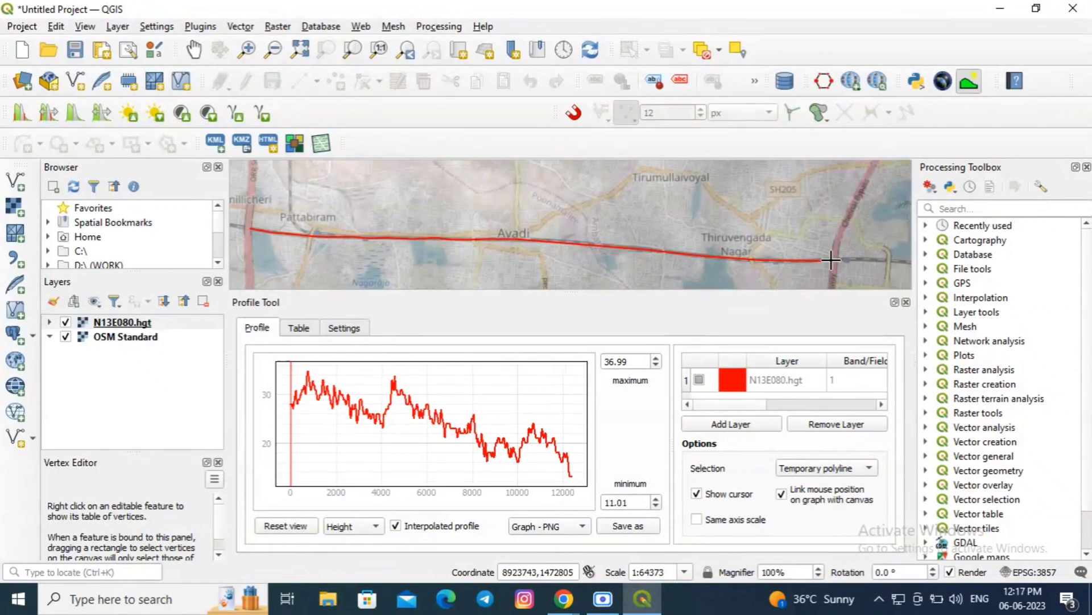
scroll(830, 260, down, 3)
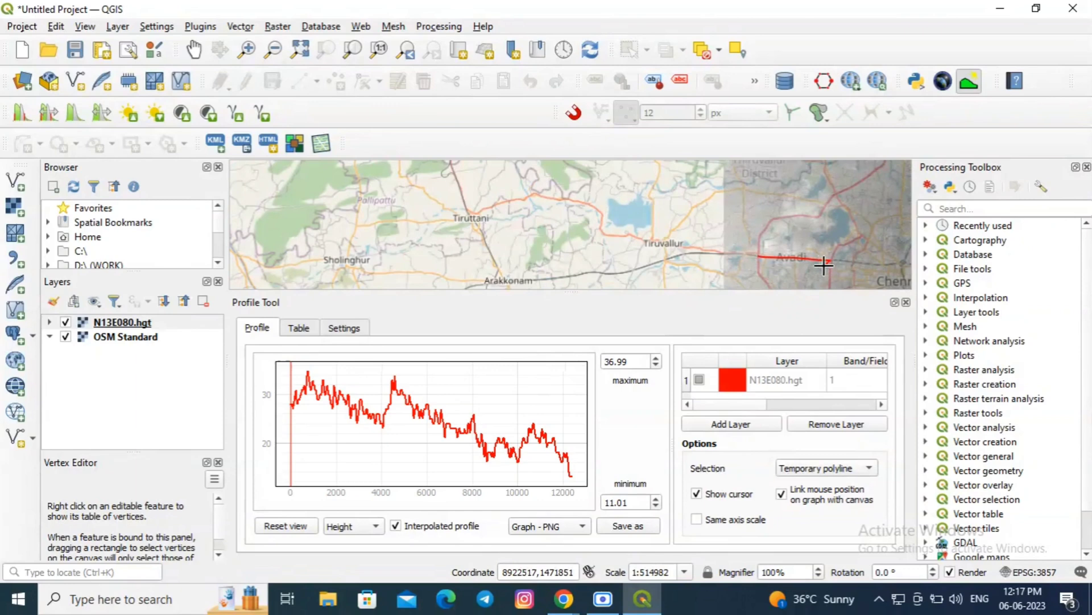
Add the last vertices east of Avadi and end the profile polyline
click(828, 262)
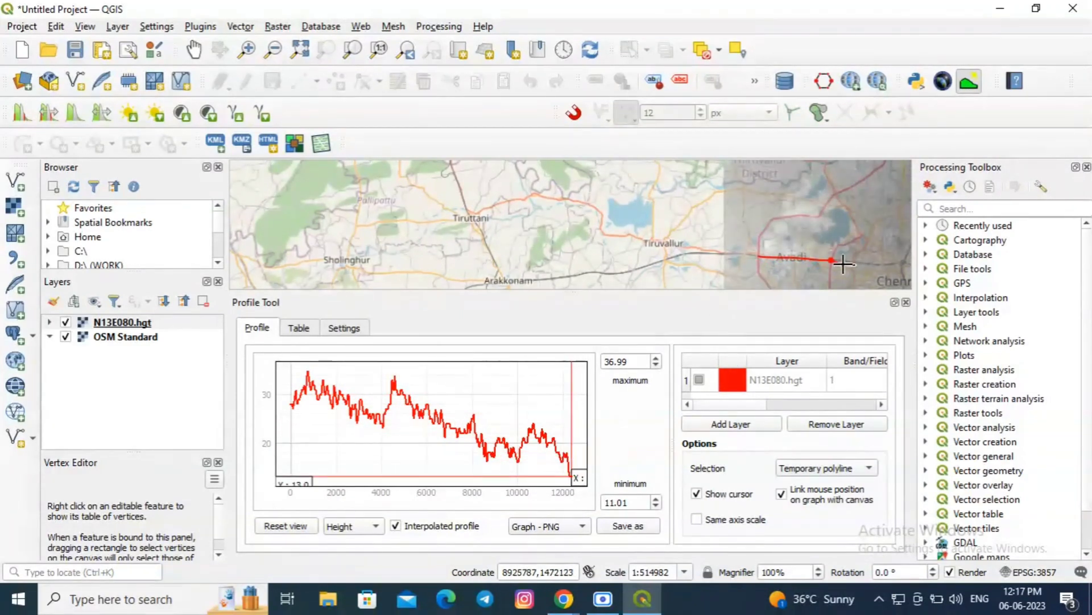
click(834, 262)
right_click(727, 287)
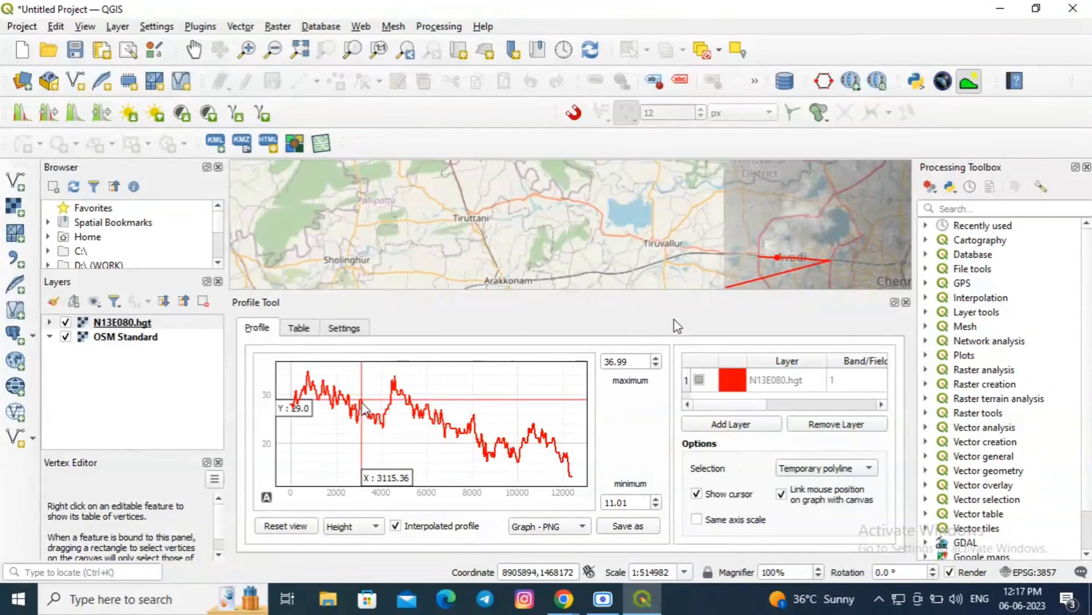
scroll(363, 411, up, 2)
scroll(352, 412, up, 2)
scroll(337, 414, up, 2)
scroll(322, 417, up, 1)
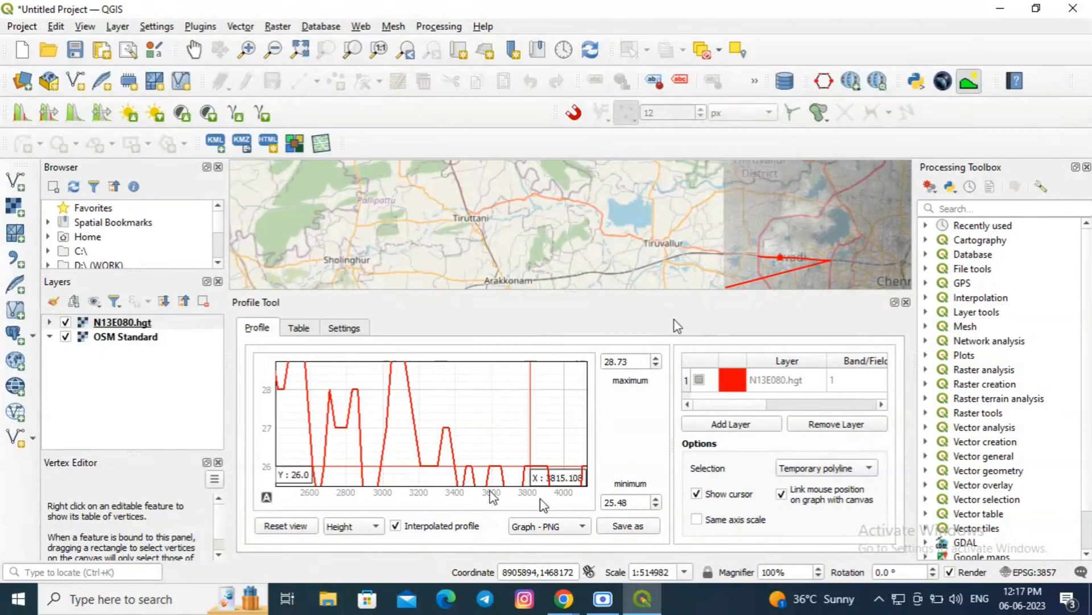
Keep Graph - PNG as the export format and show the profile values as a table
click(576, 527)
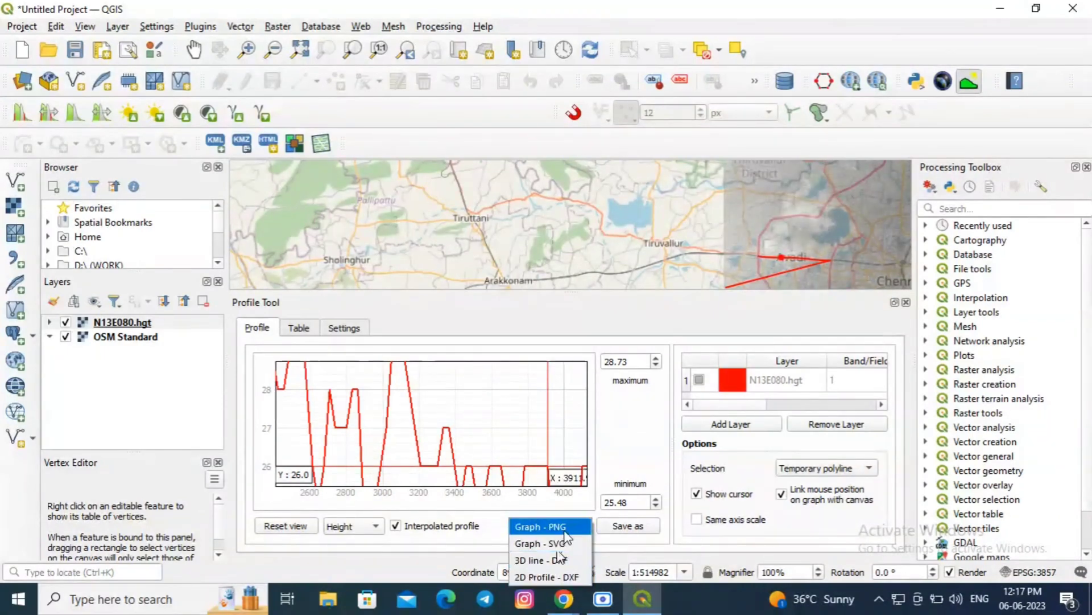
click(561, 527)
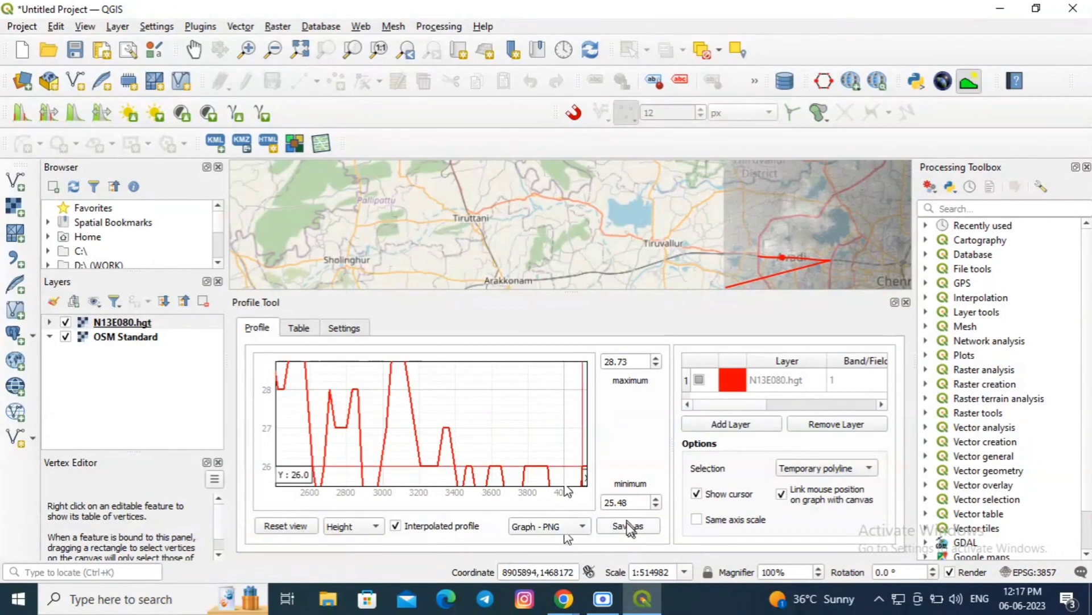
click(301, 332)
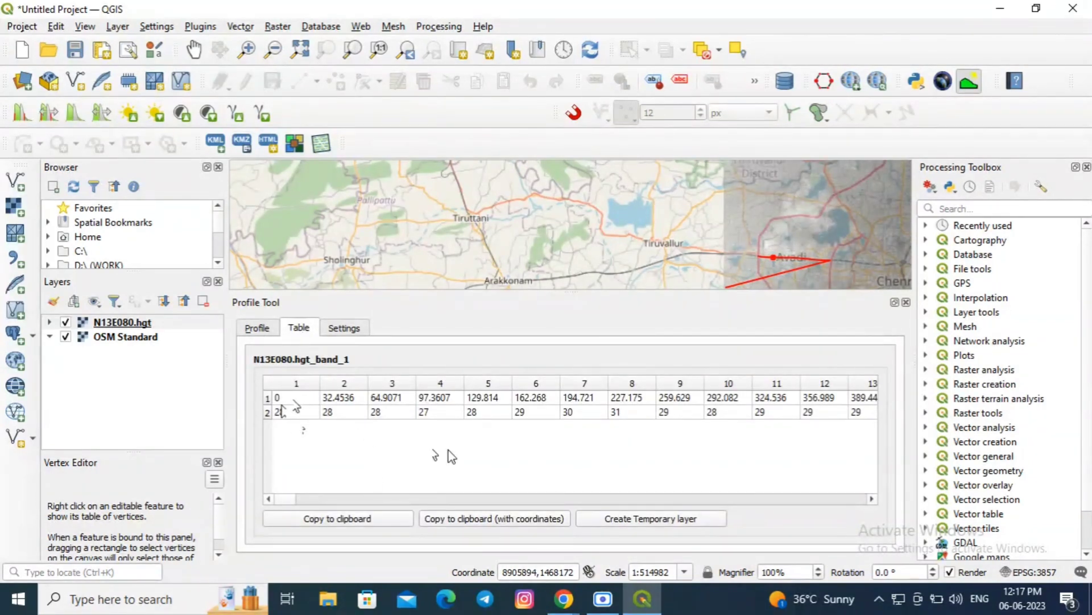
Copy the profile table to the clipboard and bring up the Start menu
click(358, 518)
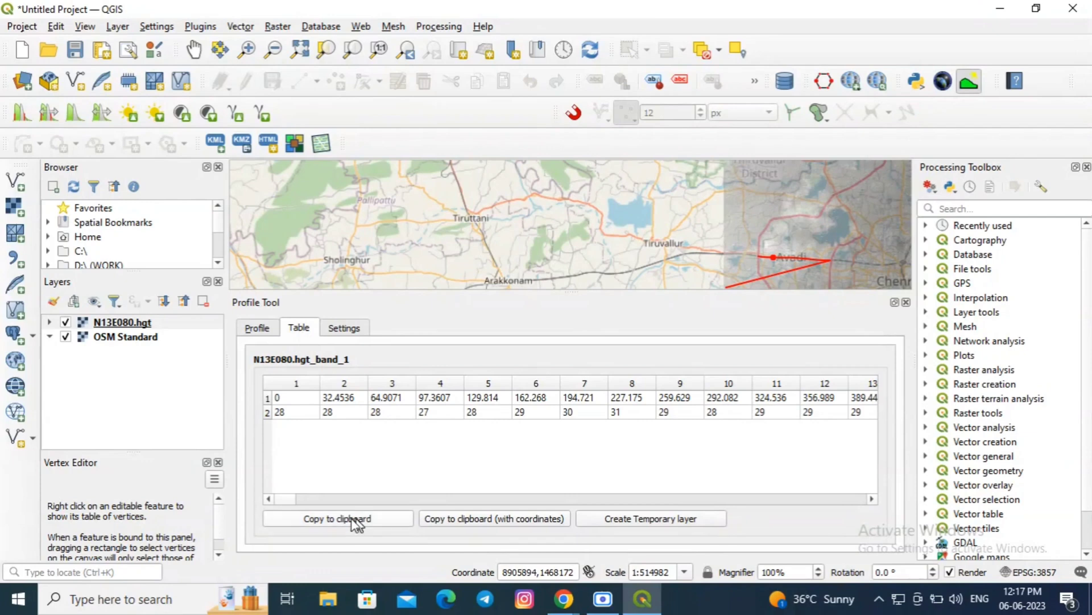
click(14, 597)
text(exc)
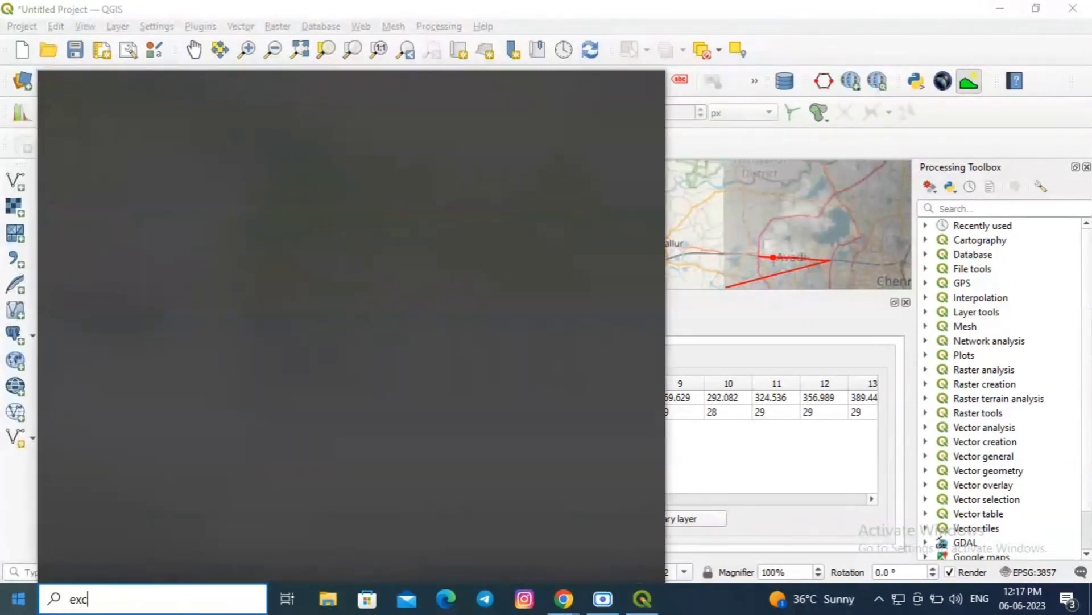
text(e)
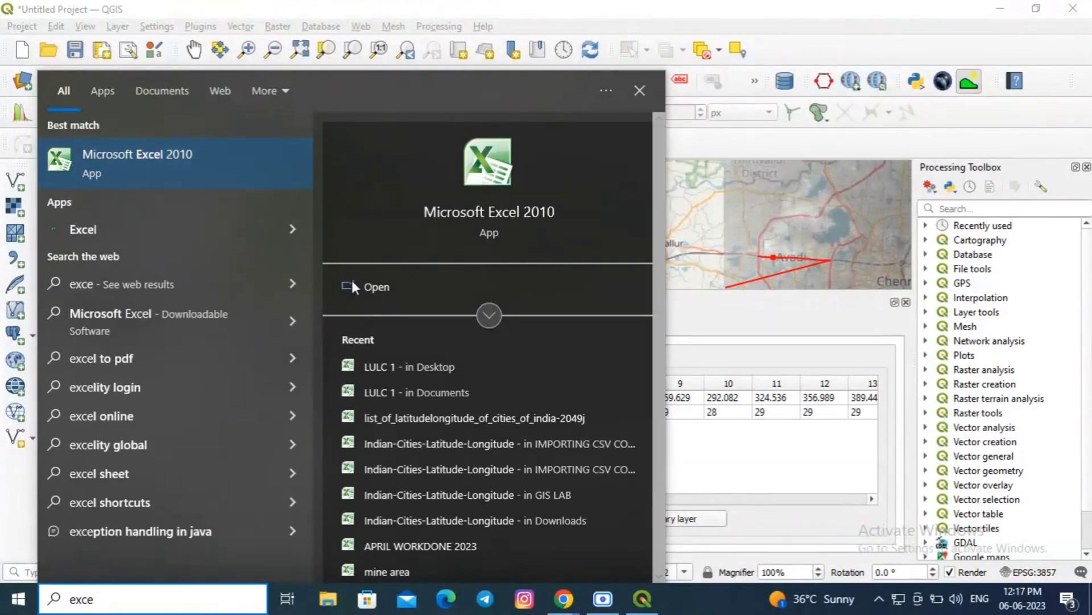
Launch Excel 2010, dismiss the activation notice, and paste the profile values
click(354, 286)
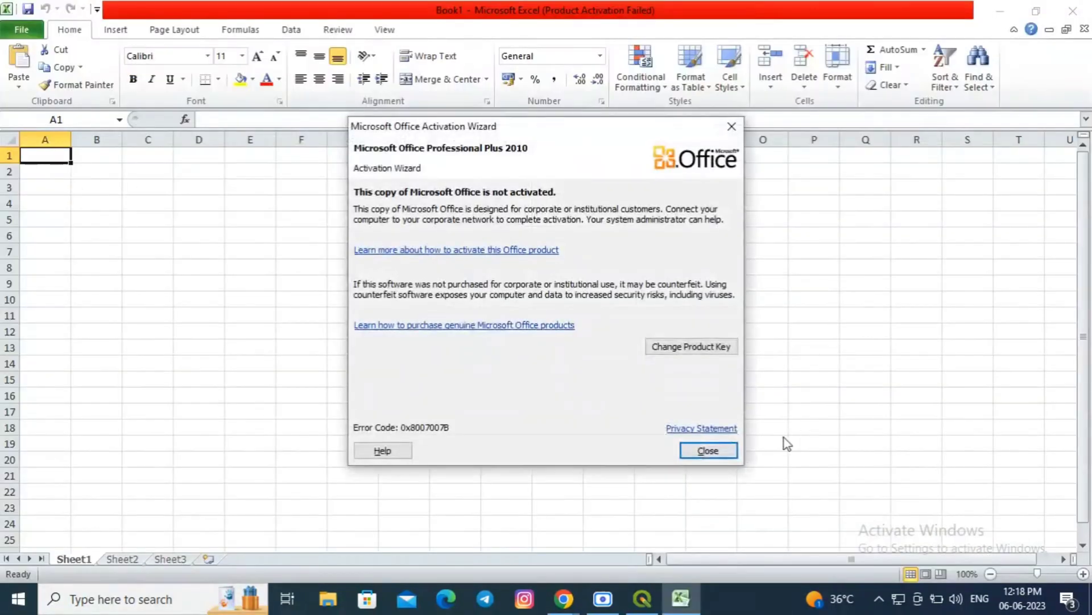
click(708, 451)
key(ctrl+v)
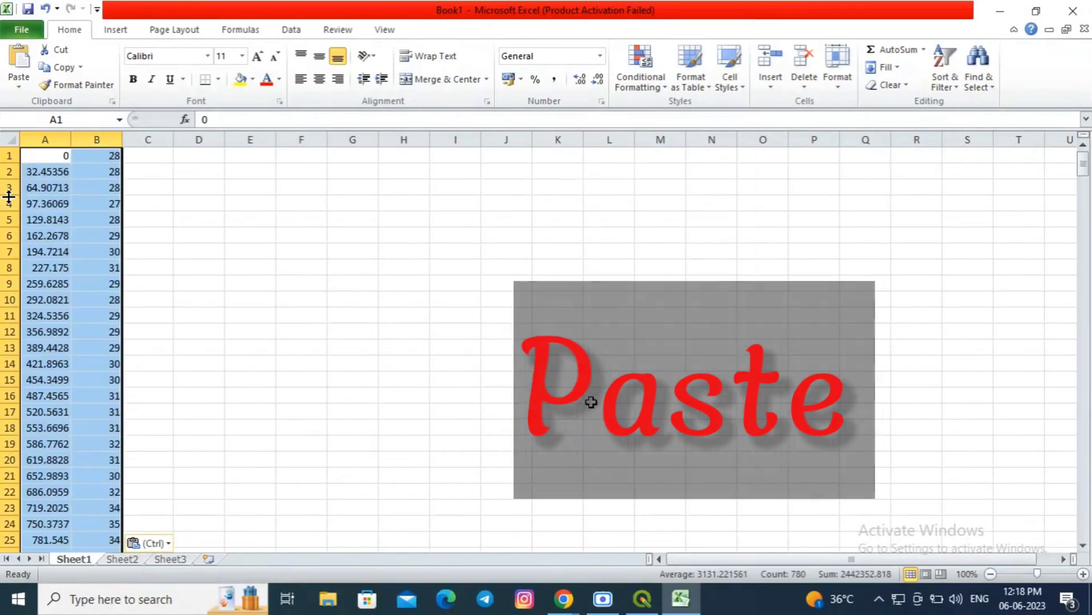
Insert a header row titled 'x- values' and 'z- values', then select columns A:B
click(9, 156)
right_click(9, 155)
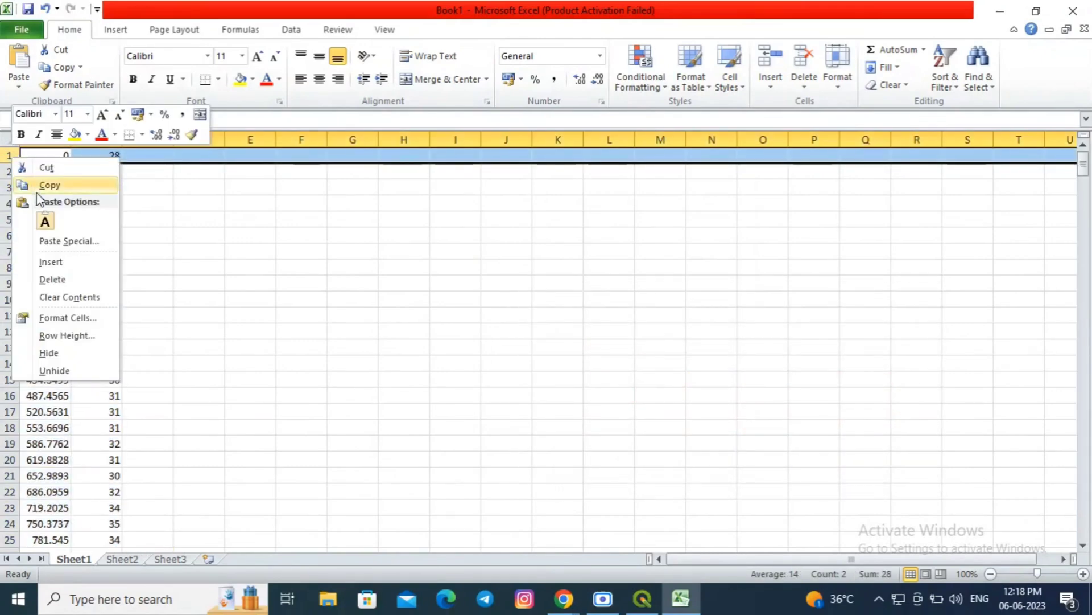
click(66, 261)
click(52, 154)
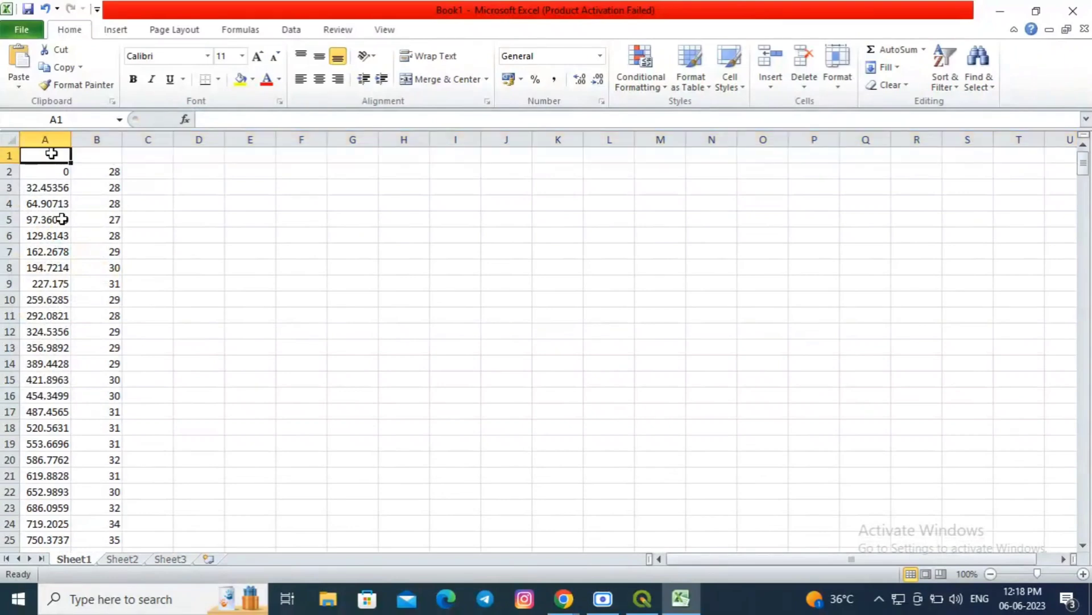
text(x- values)
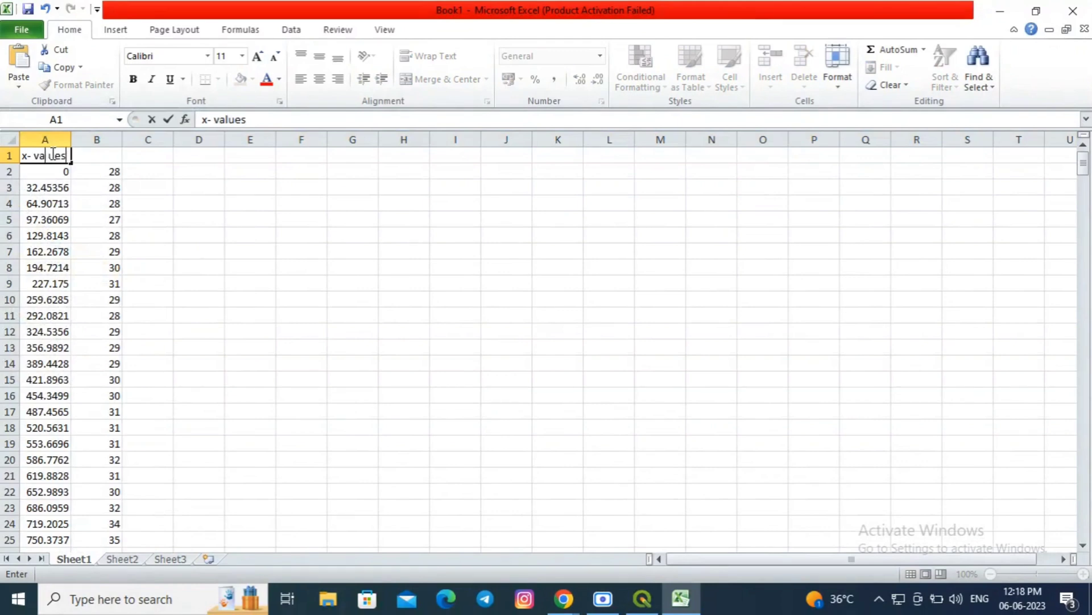
key(Tab)
text(z)
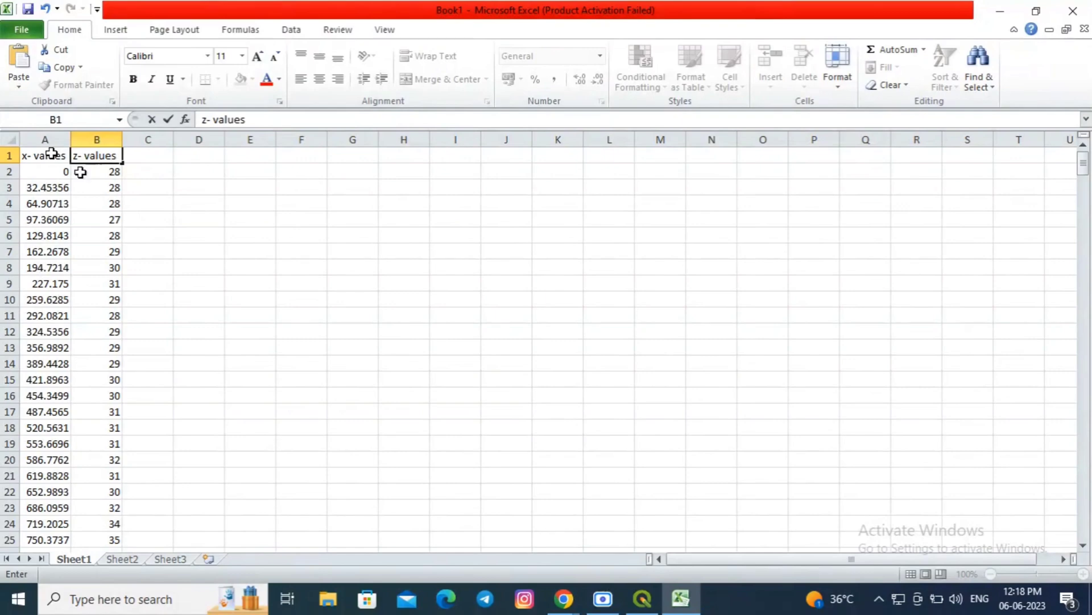
click(147, 173)
click(58, 140)
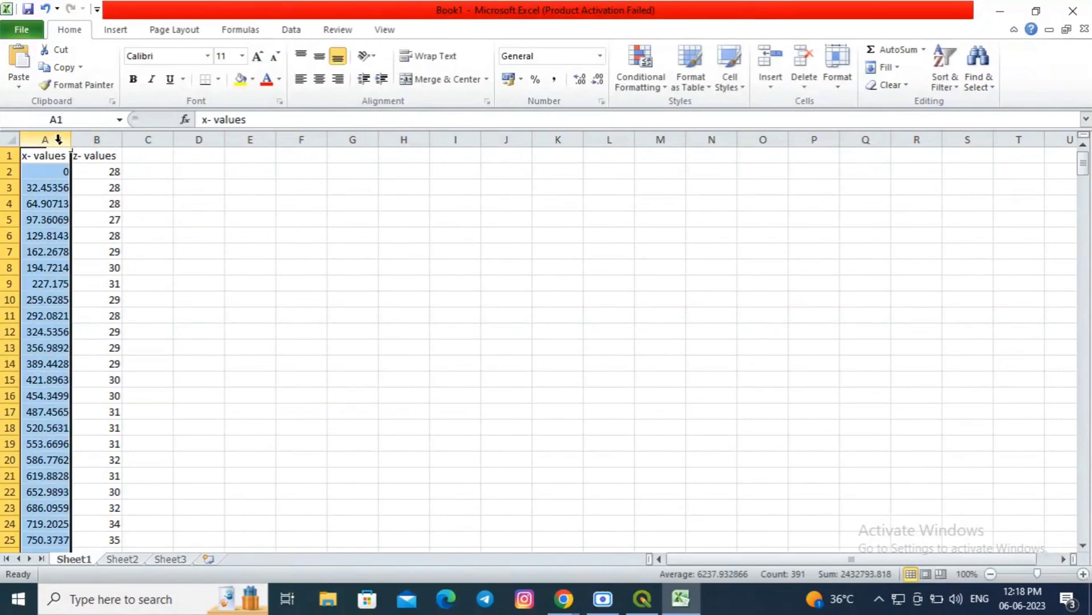
key(shift+Right)
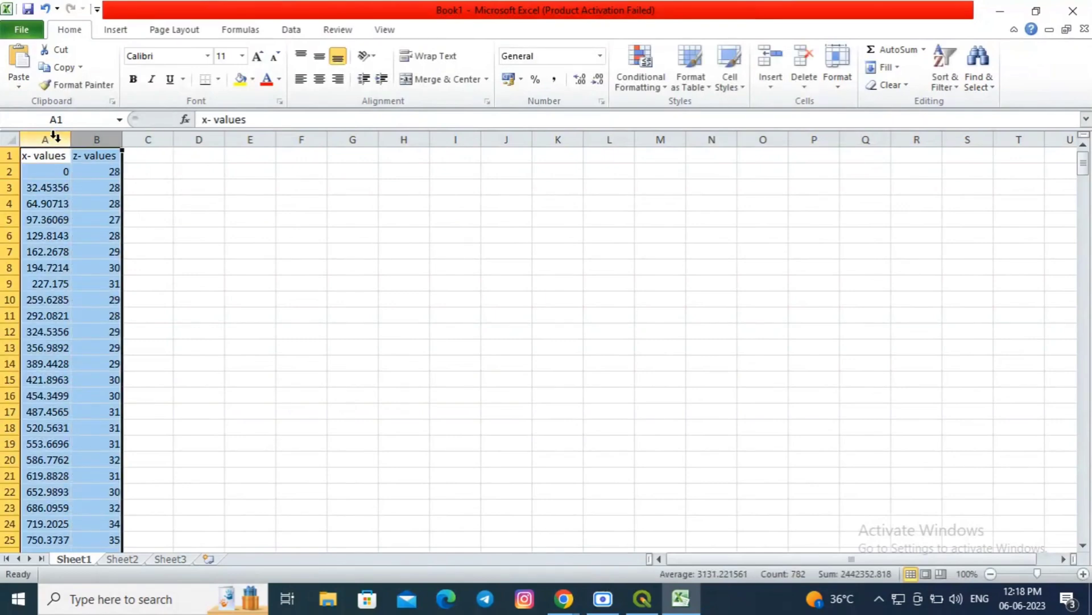
Insert a Scatter with Smooth Lines chart of the data in the green chart style
click(124, 33)
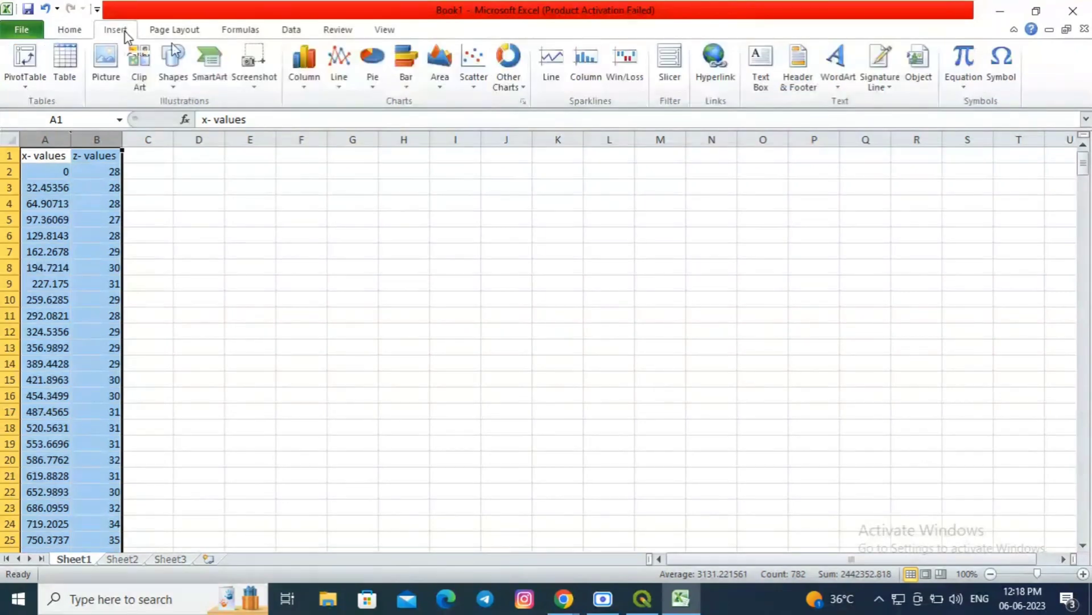
click(471, 89)
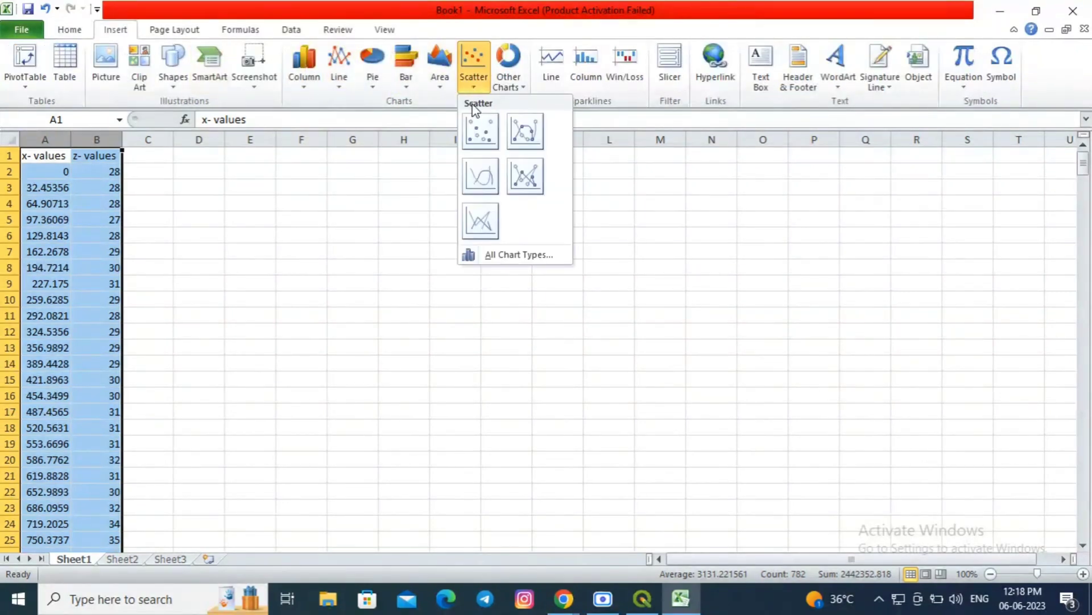
click(480, 172)
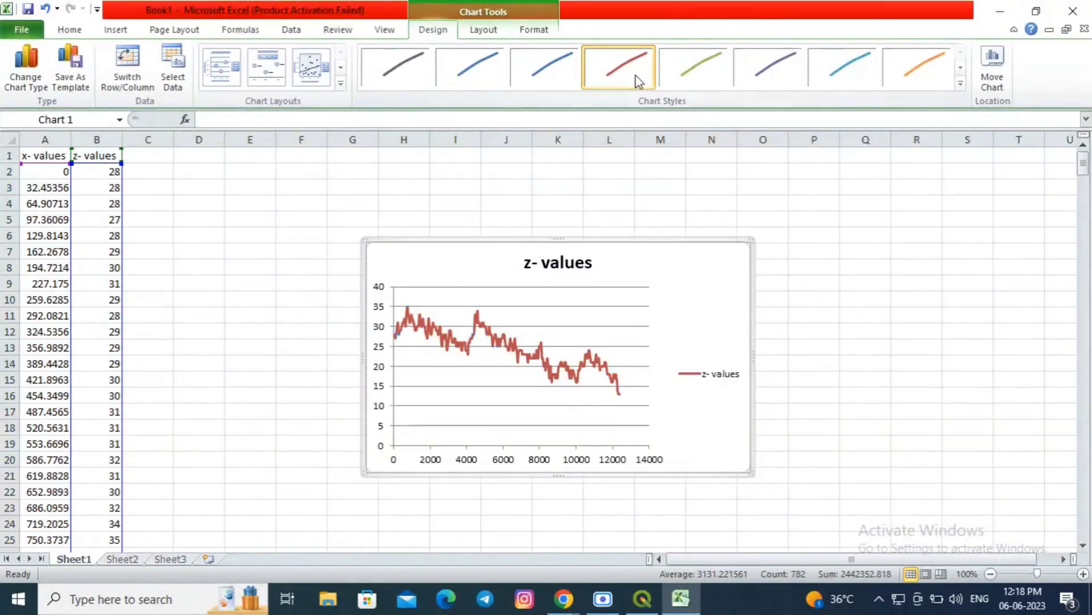
click(692, 72)
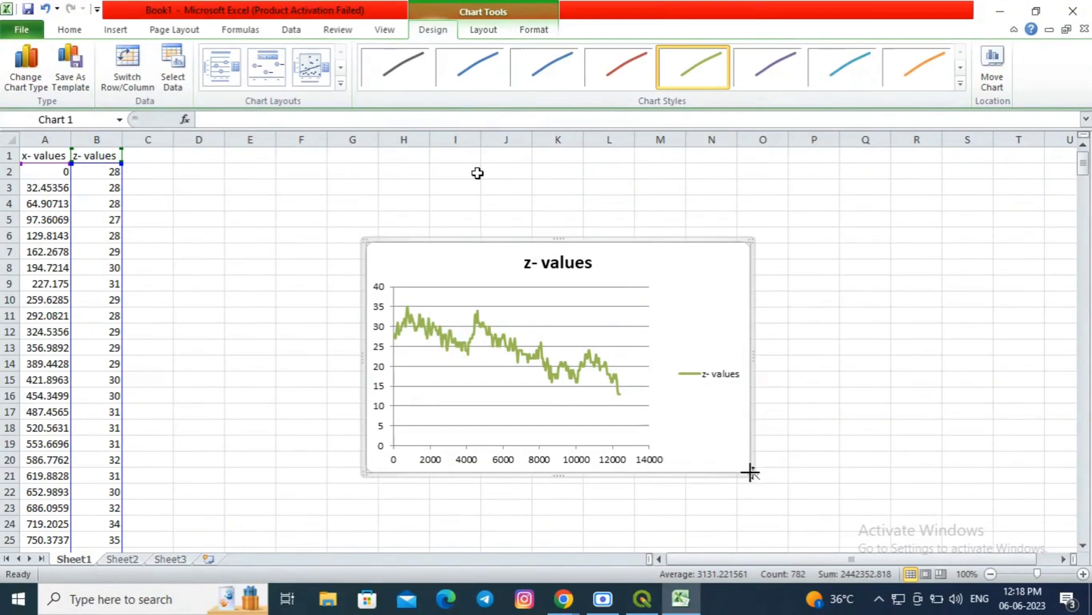
Enlarge the chart by dragging its corner and edge, then return to QGIS
drag(750, 471, 908, 485)
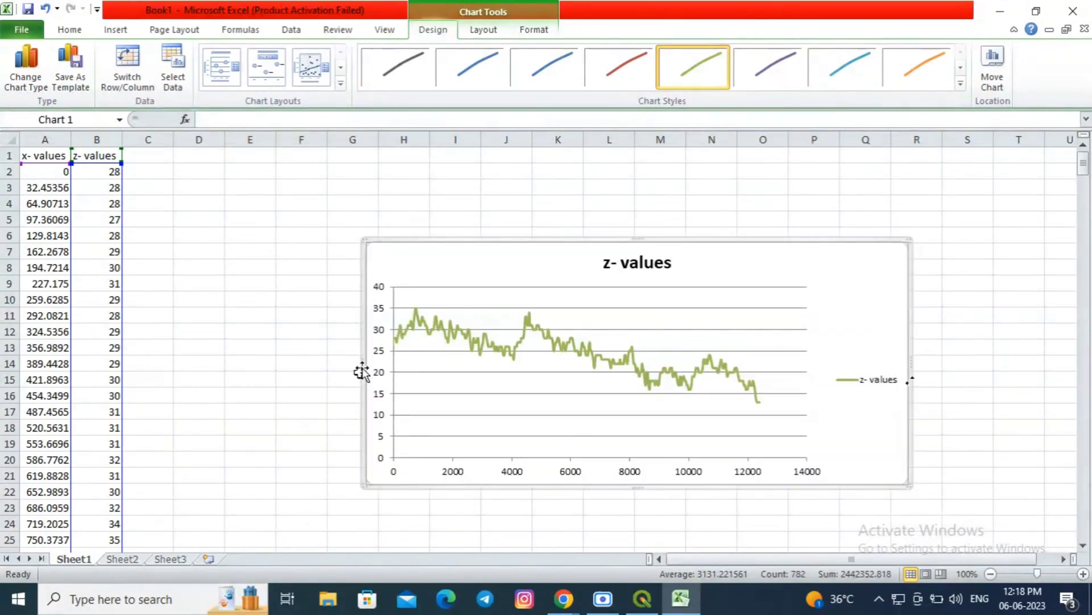
drag(944, 365, 982, 365)
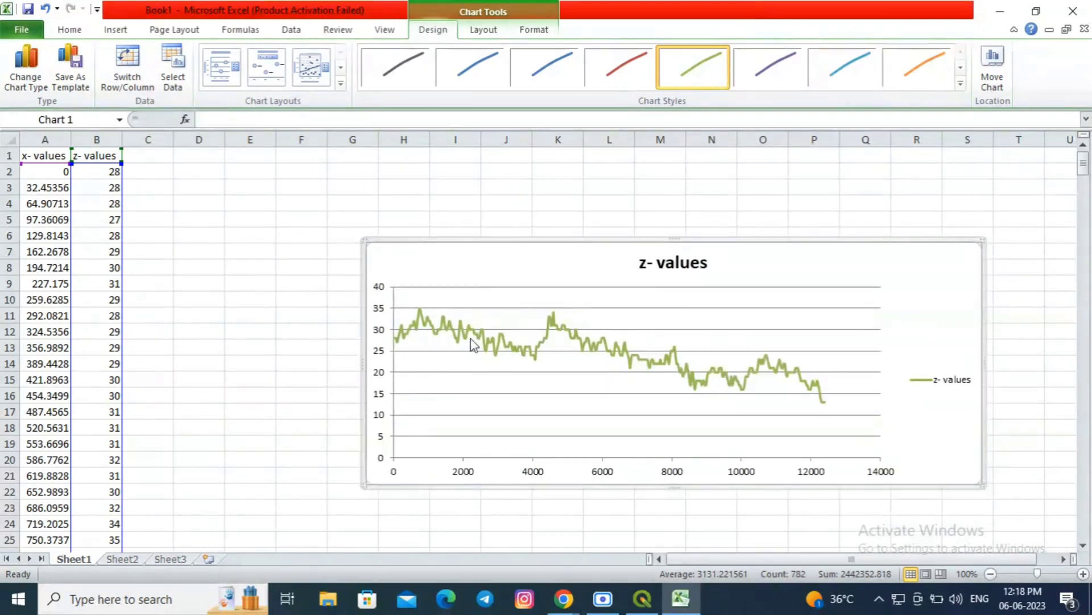
right_click(504, 246)
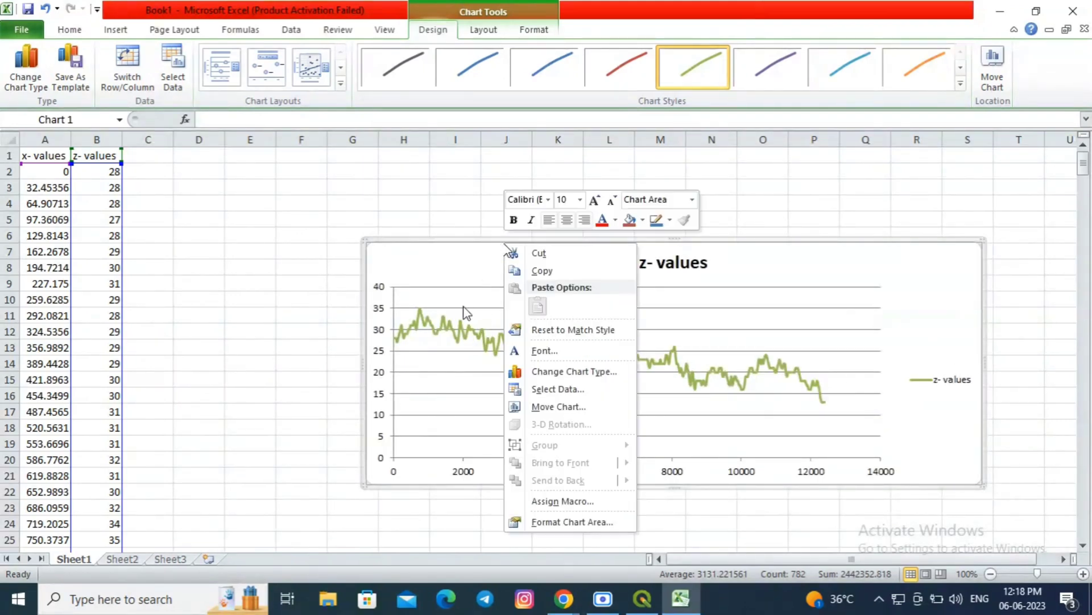
key(Escape)
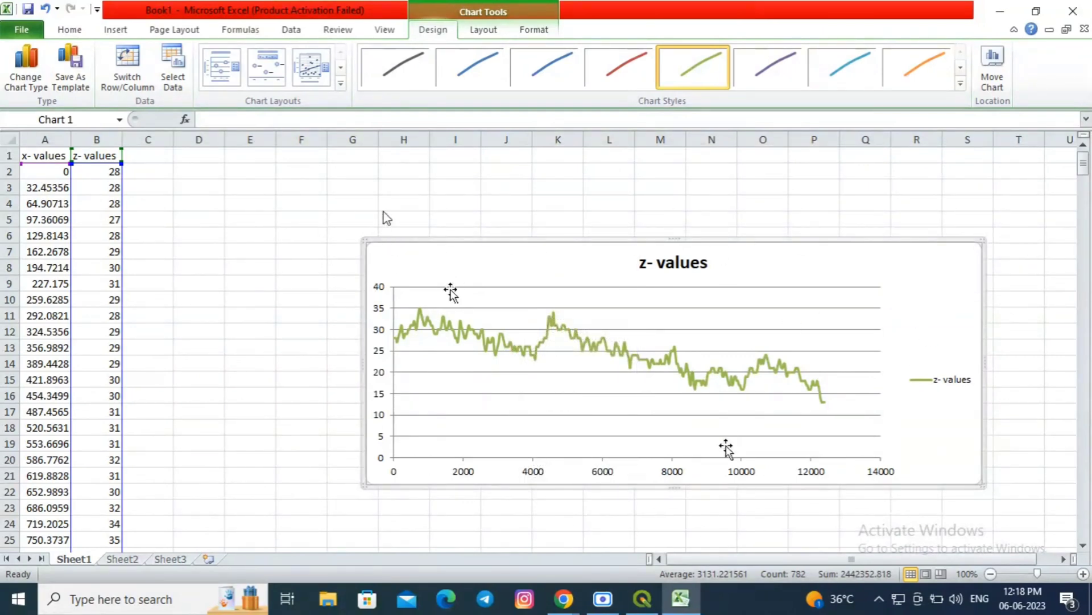
click(643, 601)
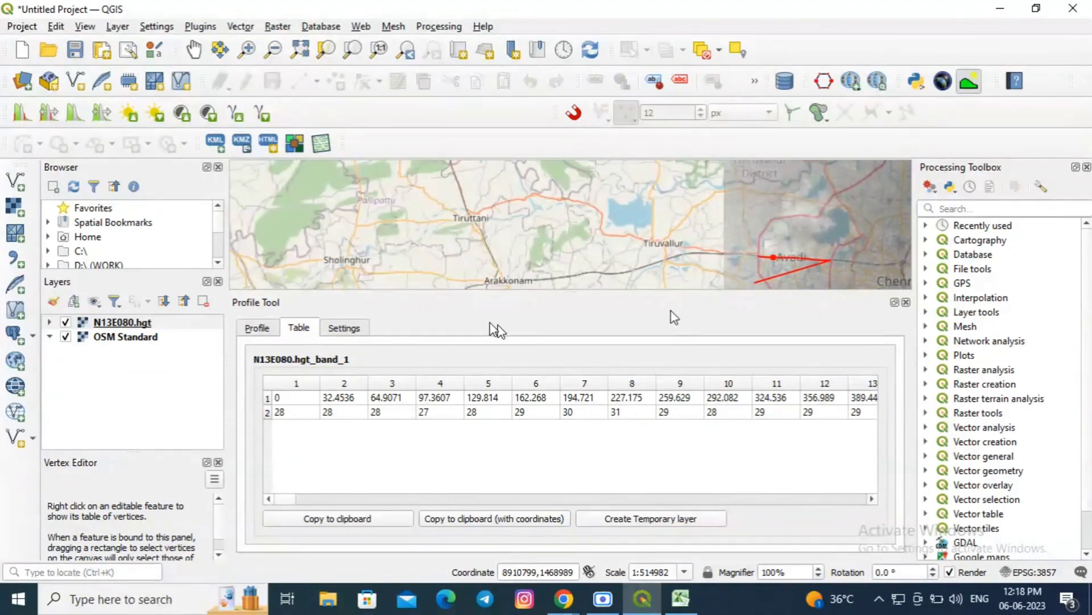
Save the profile graph as Graph - PNG named 'dem profile' in WORK (D:) > DEM
click(257, 330)
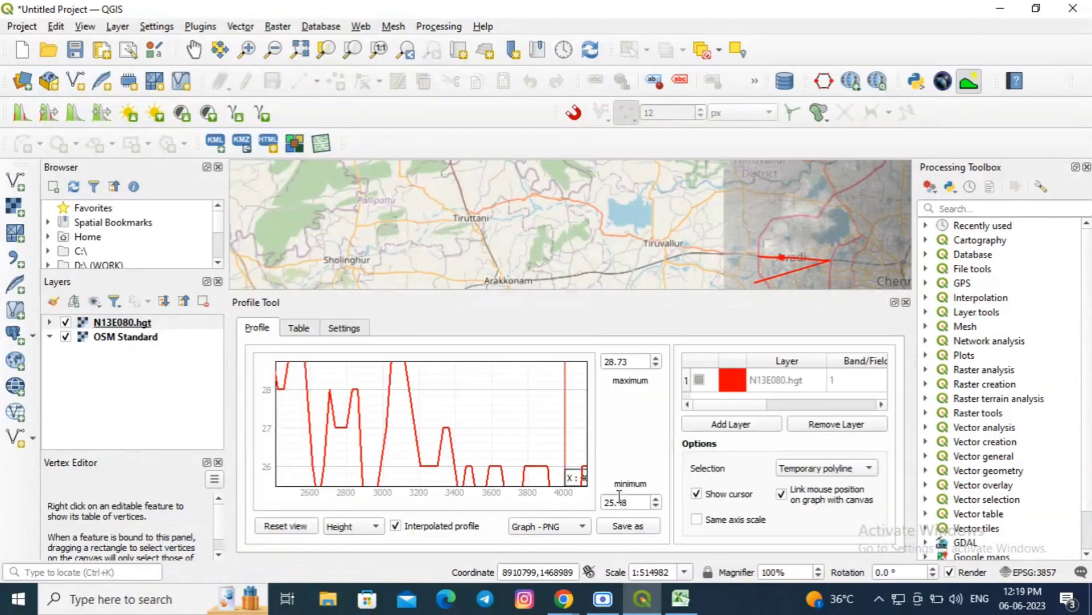
click(575, 530)
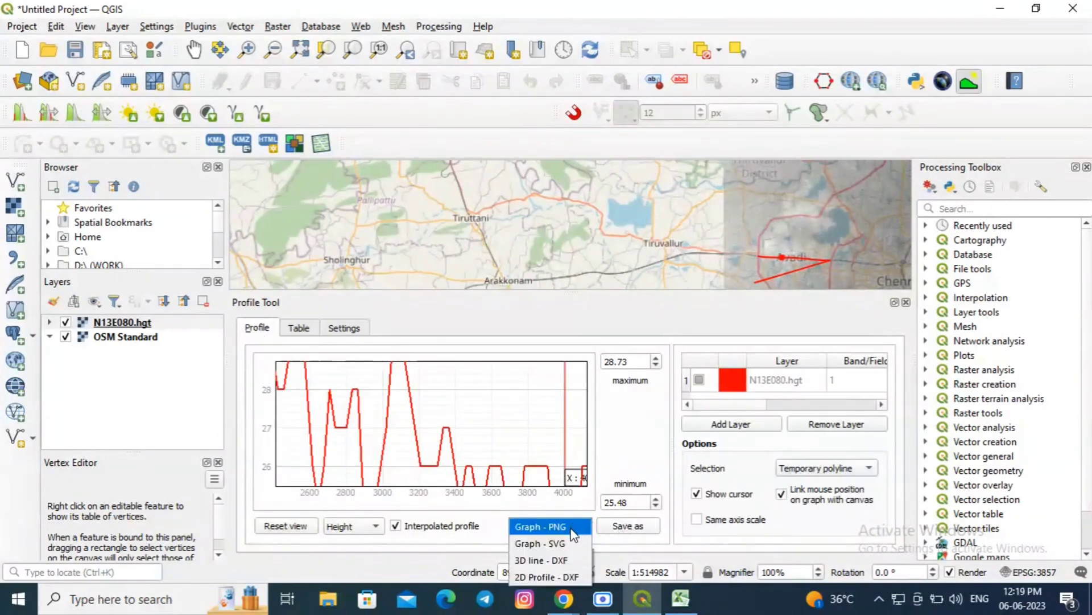
click(605, 530)
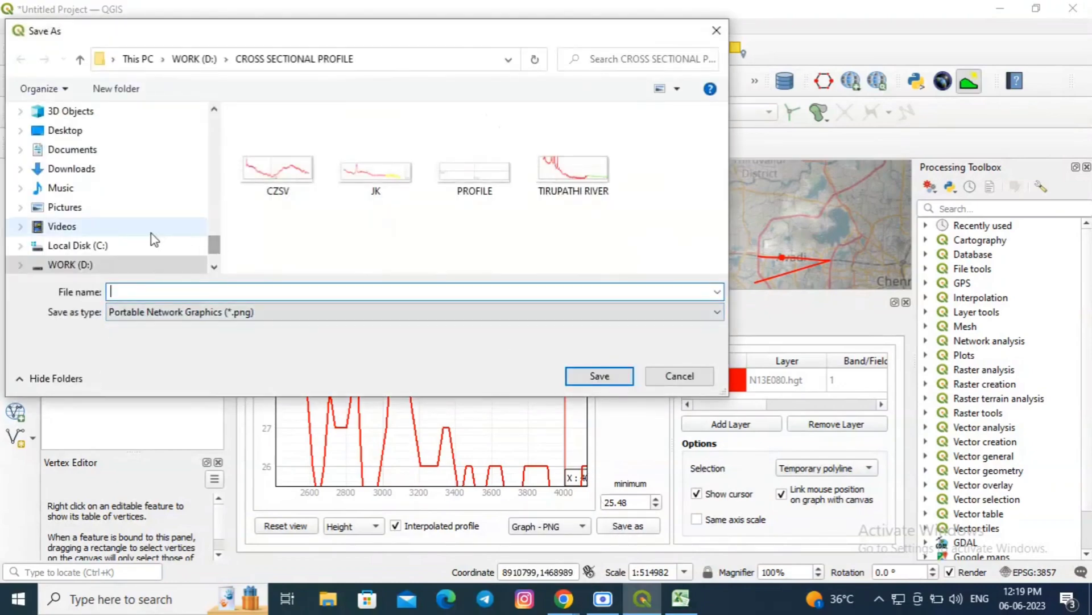
click(145, 264)
scroll(479, 205, down, 1)
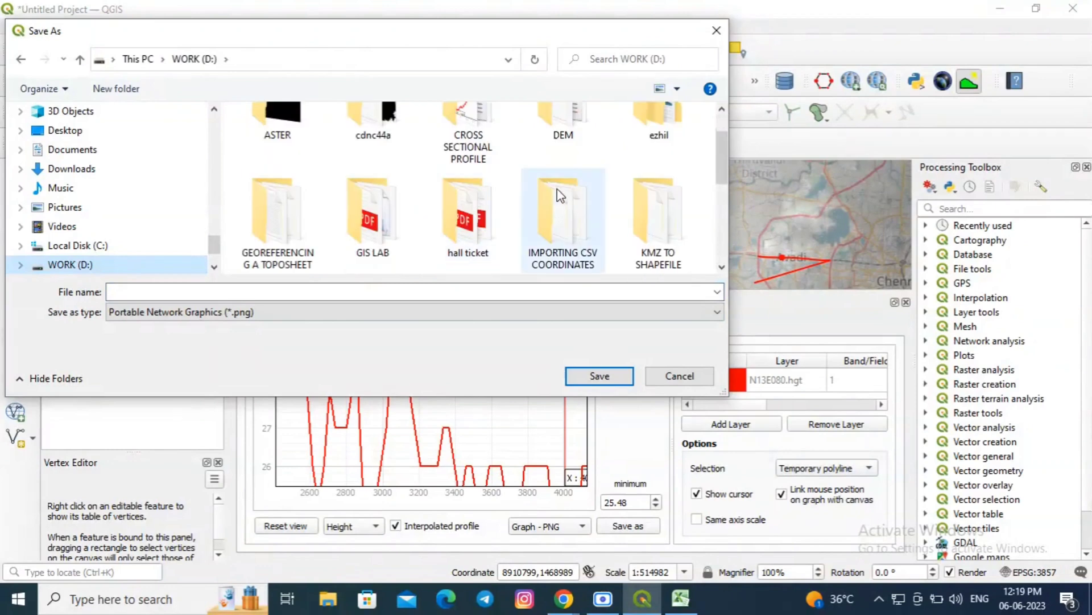
click(559, 137)
double_click(559, 138)
click(190, 291)
text(dem profile)
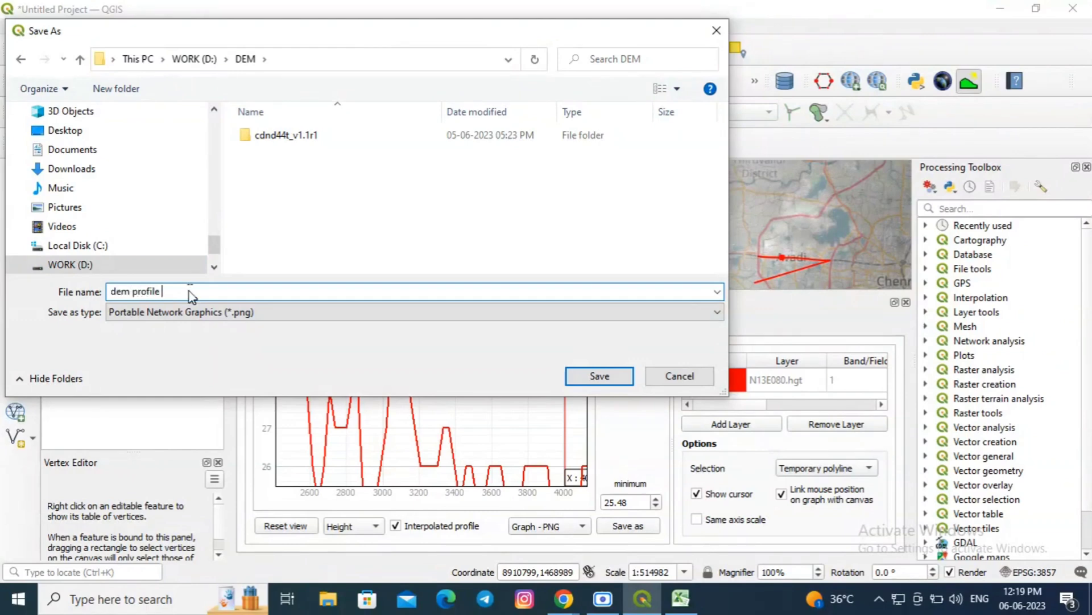
key(Return)
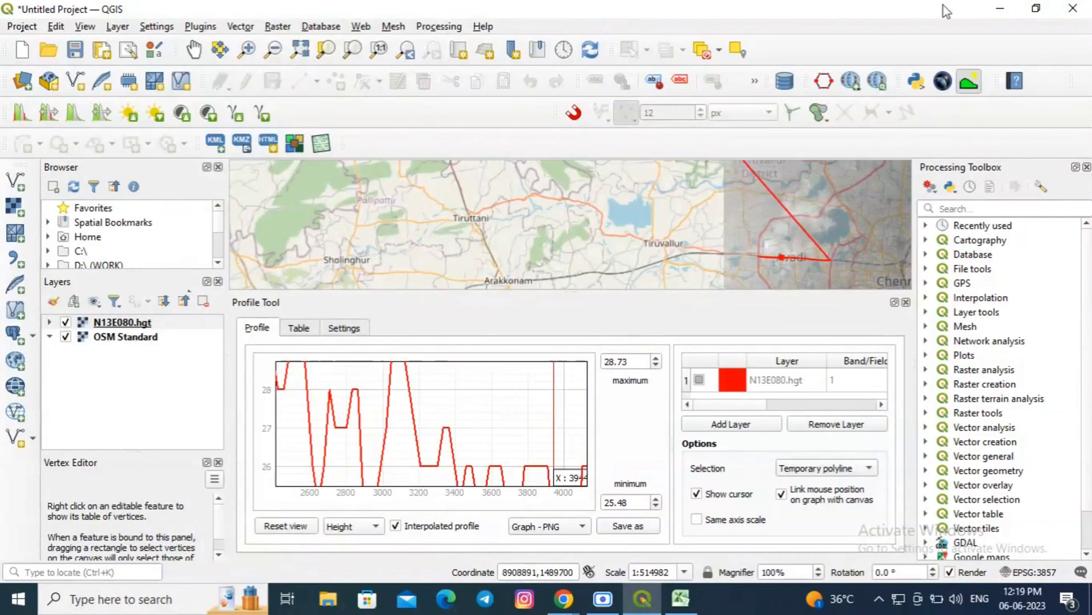
Minimize QGIS, open a maximized File Explorer, and close the Microsoft Store window
click(1000, 8)
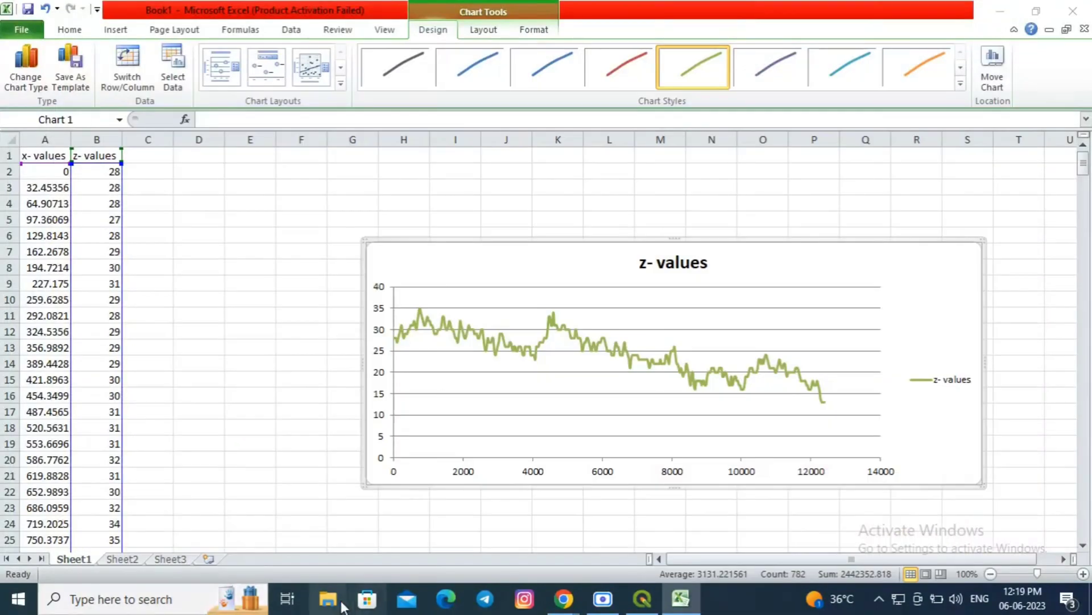
click(342, 605)
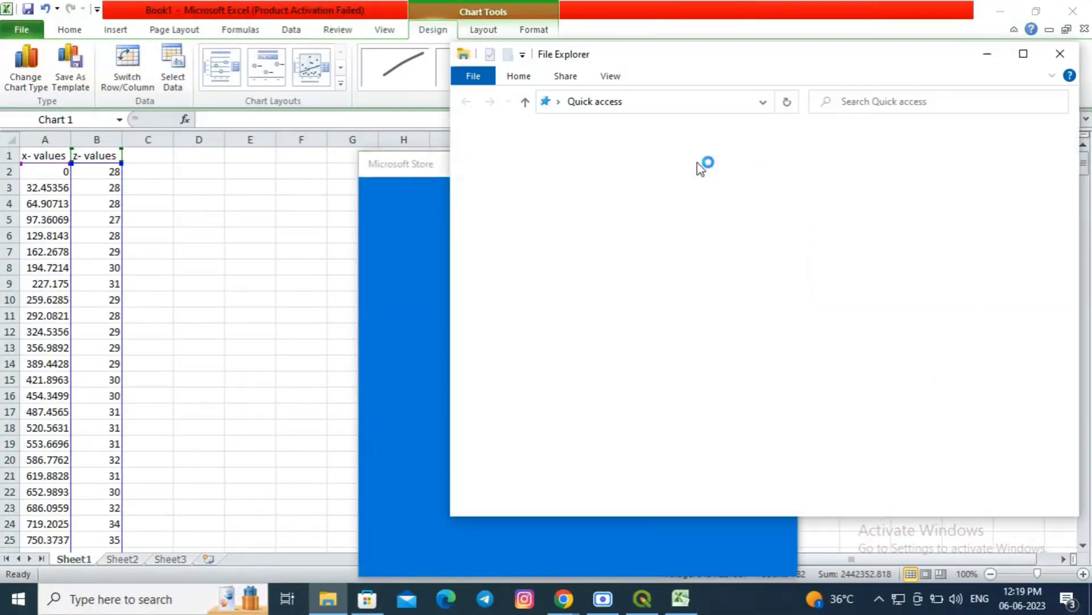
double_click(967, 47)
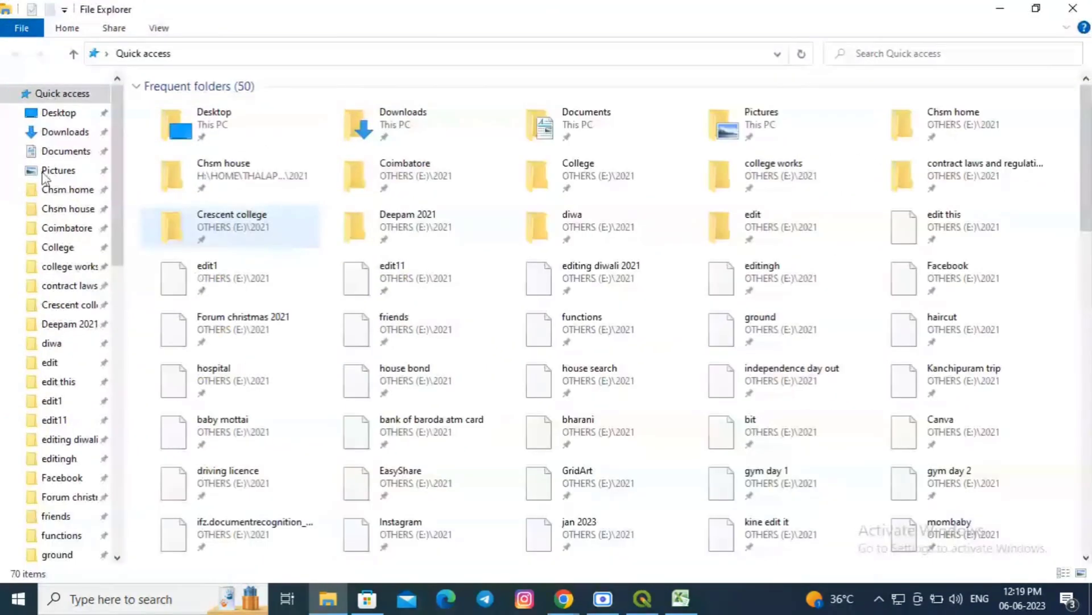
scroll(54, 169, down, 1)
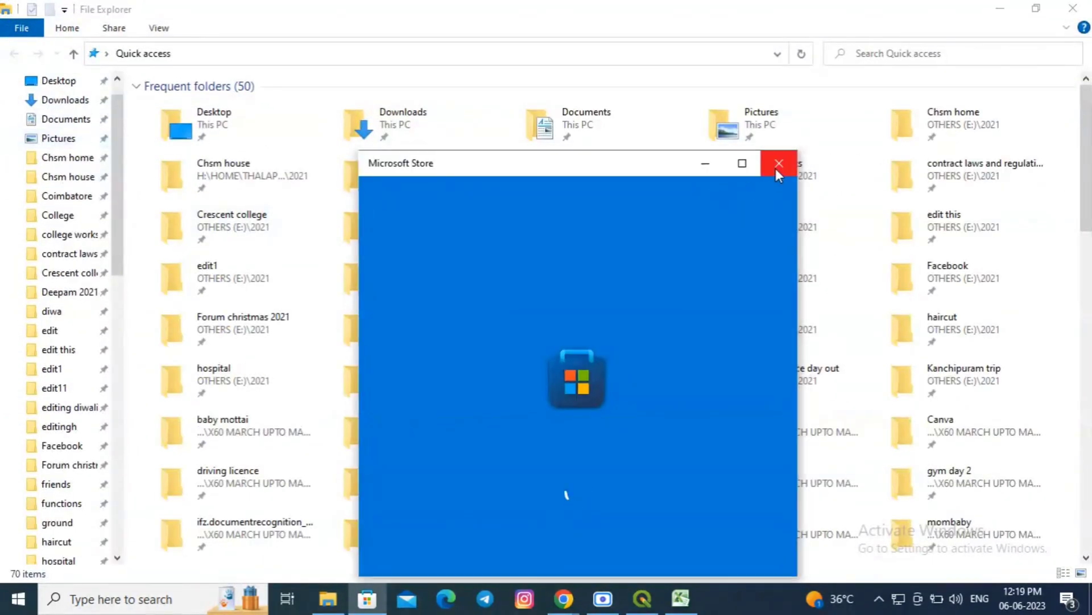
click(778, 164)
scroll(34, 427, down, 1)
scroll(43, 425, down, 3)
scroll(55, 420, down, 2)
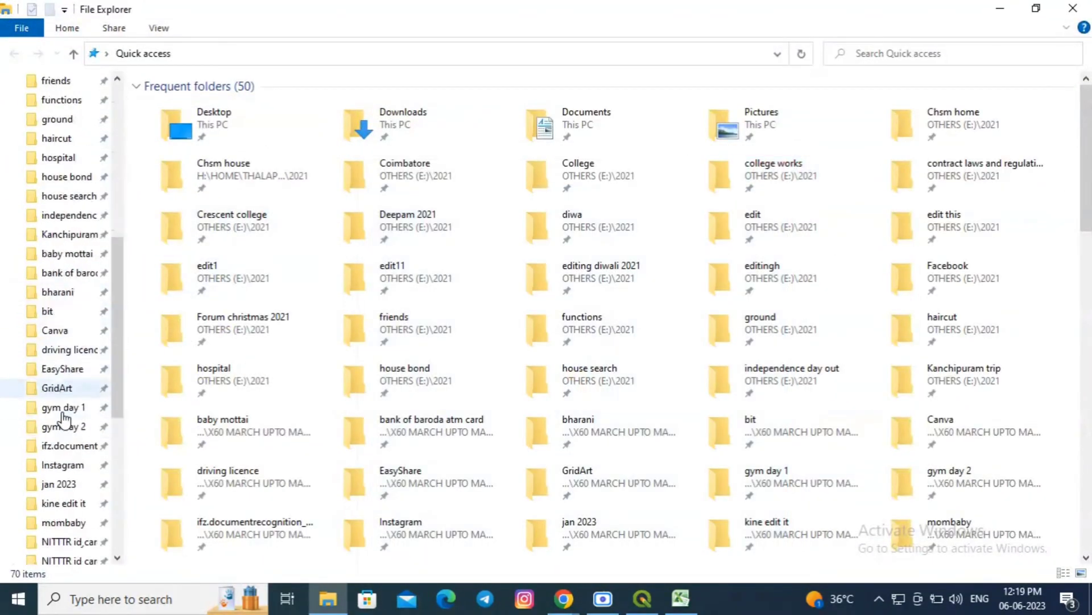
scroll(64, 419, down, 4)
Open the 'dem profile' image from This PC > WORK (D:) > DEM
click(49, 457)
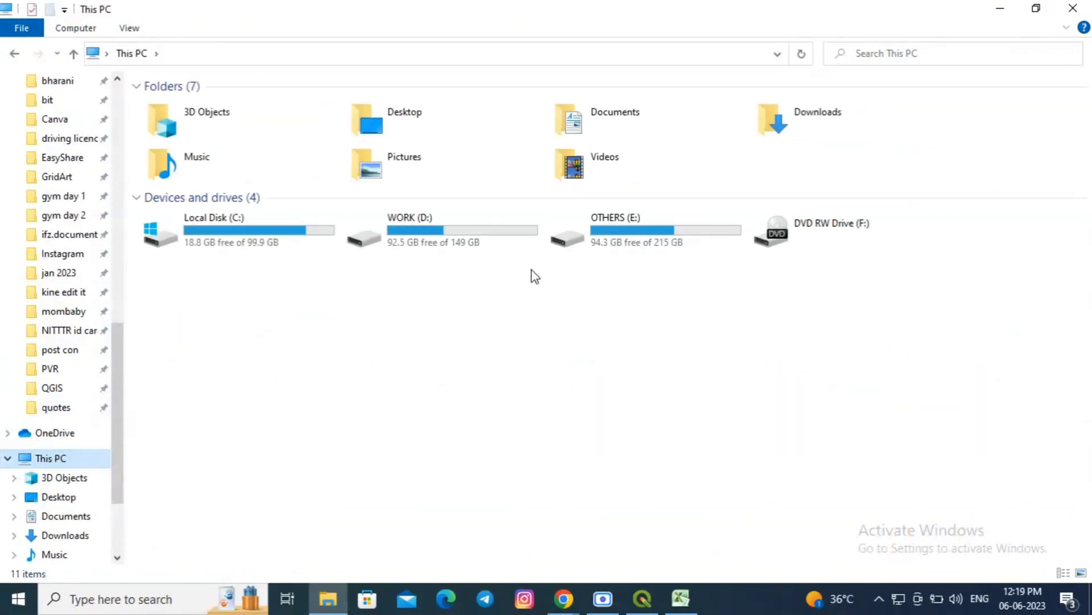
double_click(474, 221)
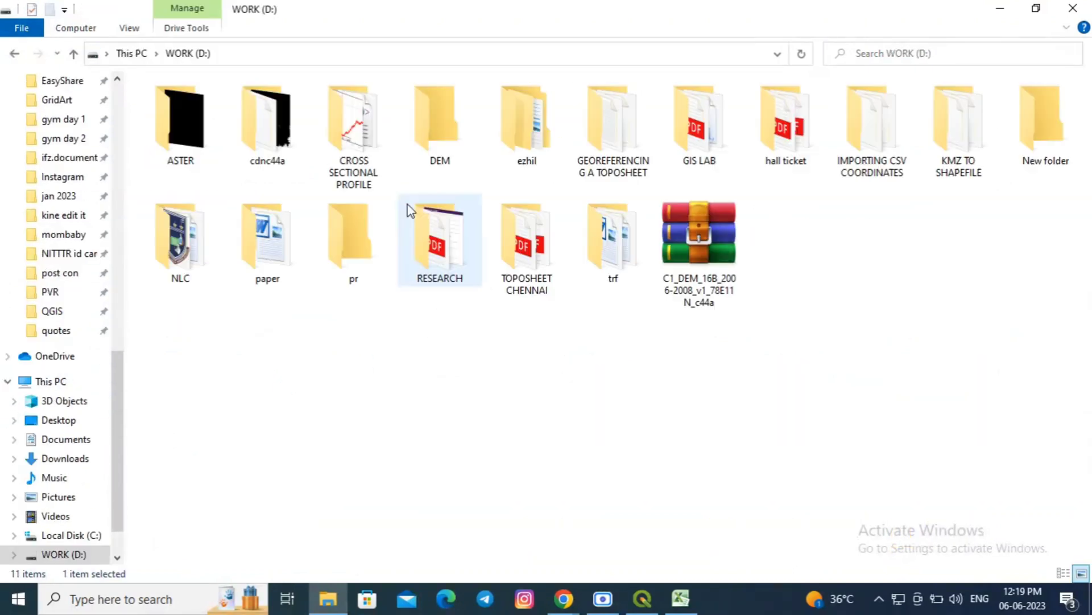
double_click(455, 140)
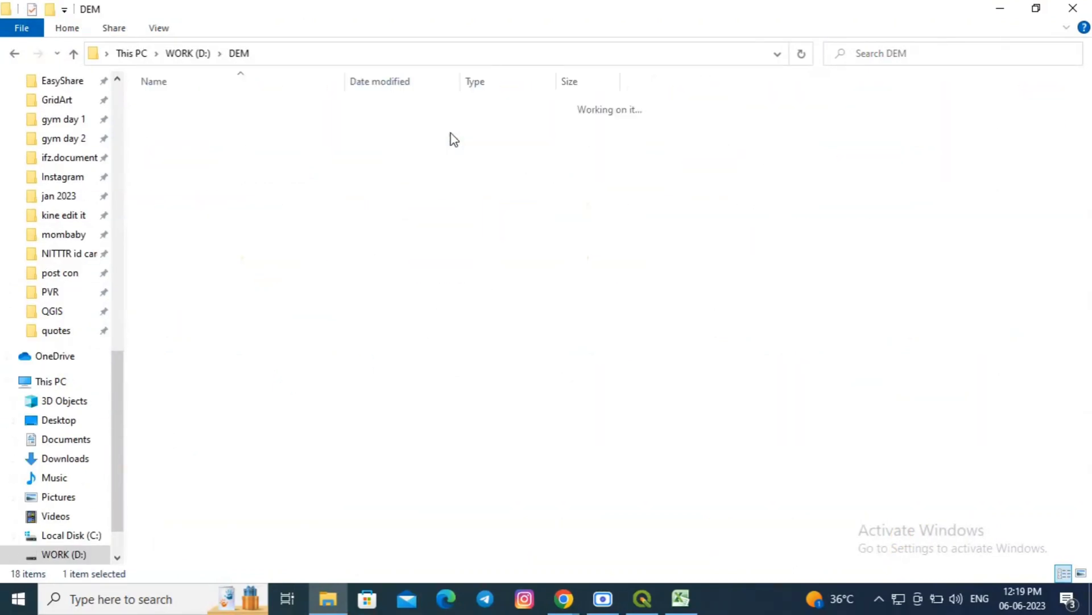
double_click(242, 143)
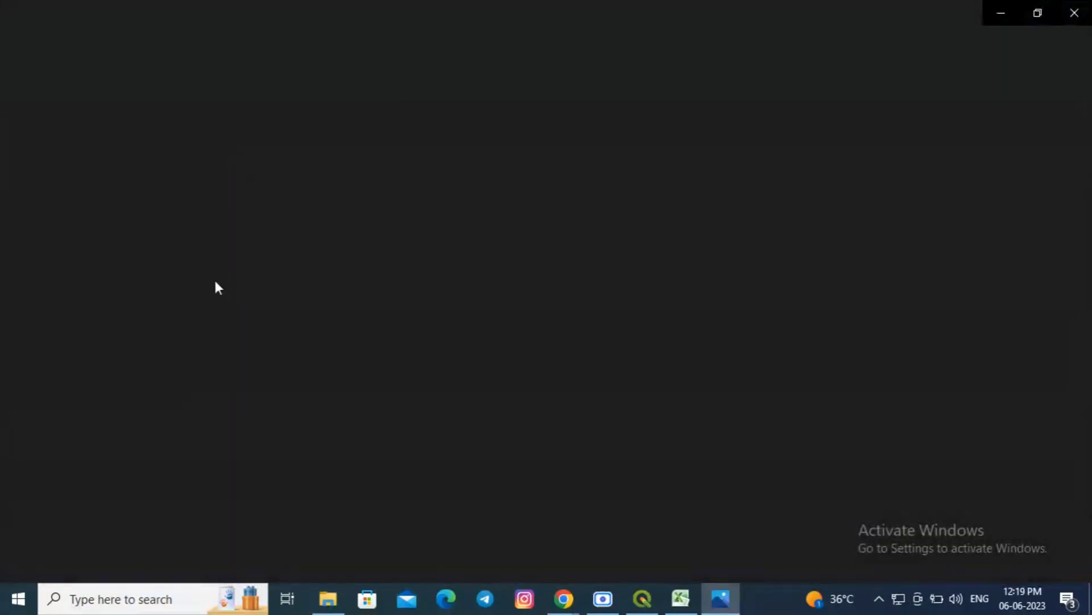